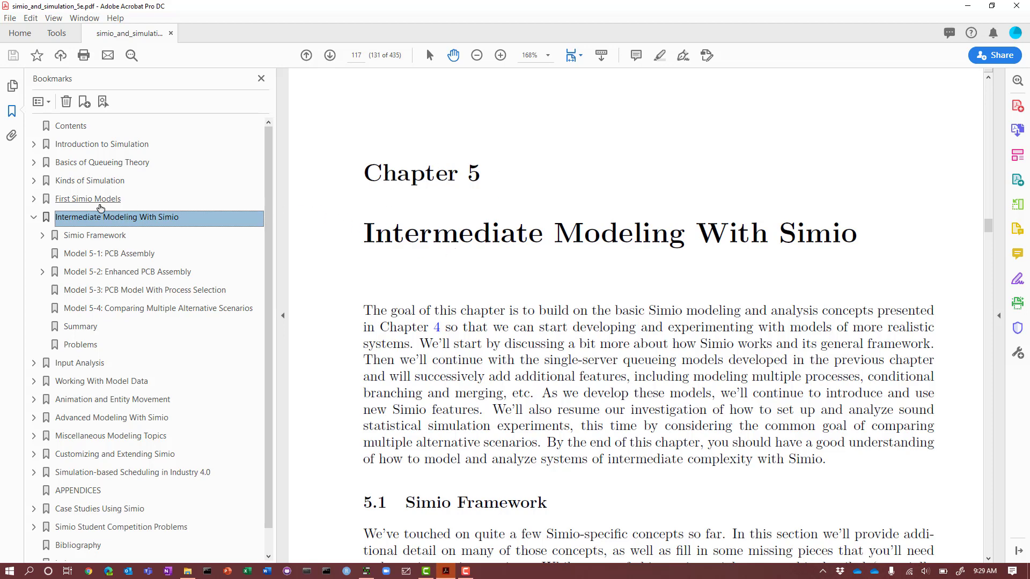
Go to the Model 5-1: PCB Assembly section, scroll to Figure 5.11 and capture the screen.
{"action": "left_click", "coordinate": [87, 255]}
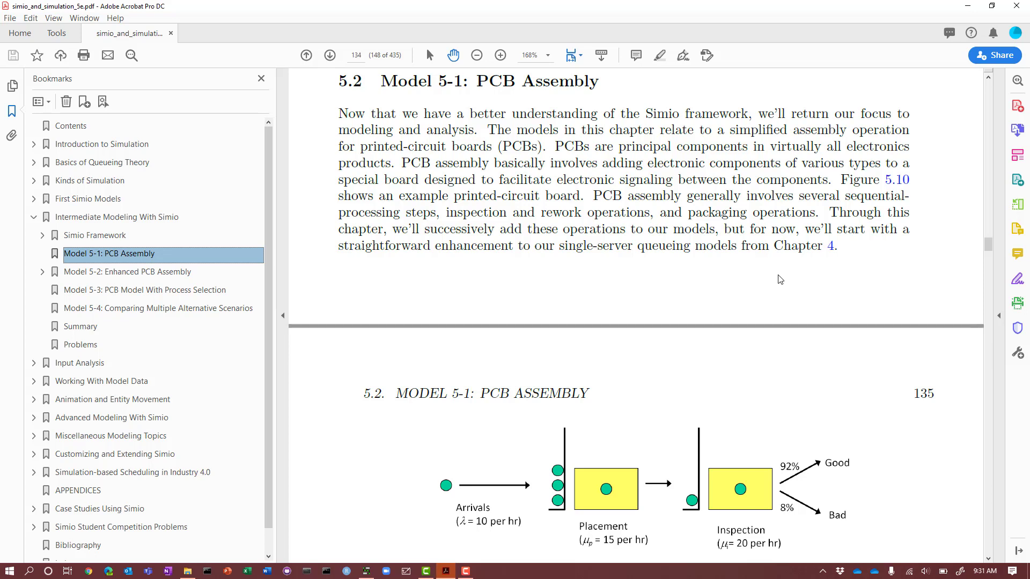
{"action": "scroll", "coordinate": [640, 322], "scroll_direction": "down", "scroll_amount": 3}
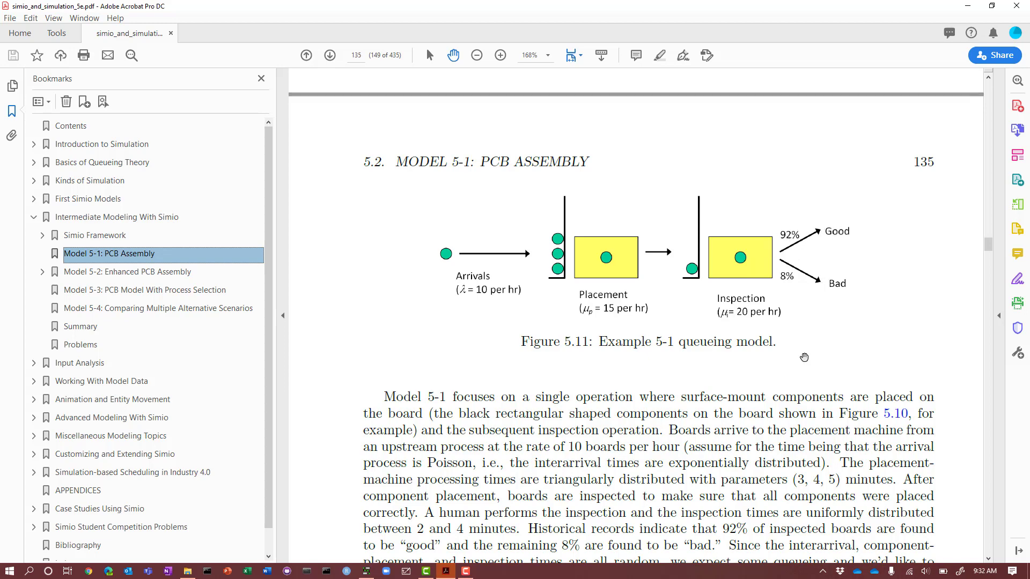
{"action": "scroll", "coordinate": [804, 358], "scroll_direction": "down", "scroll_amount": 1}
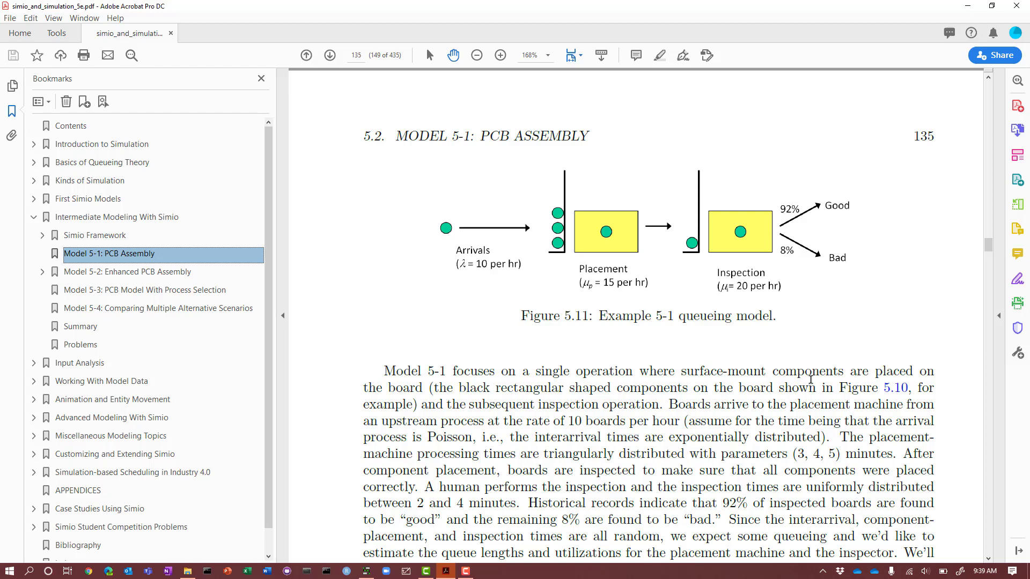
{"action": "key", "text": "Print"}
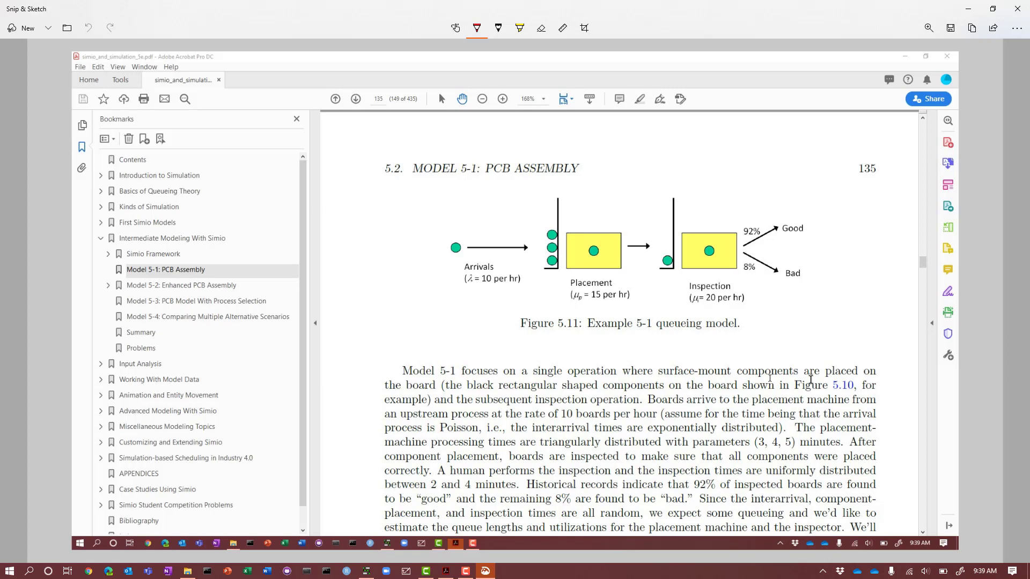
Handwrite the interarrival note 'IAT~expo(6) min' in red left of the figure.
{"action": "left_click_drag", "start_coordinate": [365, 222], "coordinate": [361, 240]}
{"action": "mouse_move", "coordinate": [355, 226]}
{"action": "left_mouse_down"}
{"action": "mouse_move", "coordinate": [369, 221]}
{"action": "mouse_move", "coordinate": [367, 237]}
{"action": "mouse_move", "coordinate": [381, 232]}
{"action": "left_mouse_up"}
{"action": "left_click_drag", "start_coordinate": [373, 227], "coordinate": [389, 211]}
{"action": "mouse_move", "coordinate": [384, 214]}
{"action": "left_mouse_down"}
{"action": "mouse_move", "coordinate": [382, 228]}
{"action": "mouse_move", "coordinate": [422, 211]}
{"action": "left_mouse_up"}
{"action": "mouse_move", "coordinate": [422, 217]}
{"action": "left_mouse_down"}
{"action": "mouse_move", "coordinate": [433, 216]}
{"action": "mouse_move", "coordinate": [426, 232]}
{"action": "left_mouse_up"}
{"action": "mouse_move", "coordinate": [431, 221]}
{"action": "left_mouse_down"}
{"action": "mouse_move", "coordinate": [437, 211]}
{"action": "mouse_move", "coordinate": [434, 233]}
{"action": "left_mouse_up"}
{"action": "left_click_drag", "start_coordinate": [433, 212], "coordinate": [457, 216]}
{"action": "mouse_move", "coordinate": [471, 188]}
{"action": "left_mouse_down"}
{"action": "mouse_move", "coordinate": [465, 207]}
{"action": "mouse_move", "coordinate": [467, 199]}
{"action": "left_mouse_up"}
{"action": "mouse_move", "coordinate": [482, 181]}
{"action": "left_mouse_down"}
{"action": "mouse_move", "coordinate": [481, 206]}
{"action": "mouse_move", "coordinate": [499, 188]}
{"action": "mouse_move", "coordinate": [508, 194]}
{"action": "left_mouse_up"}
{"action": "left_click_drag", "start_coordinate": [513, 194], "coordinate": [534, 185]}
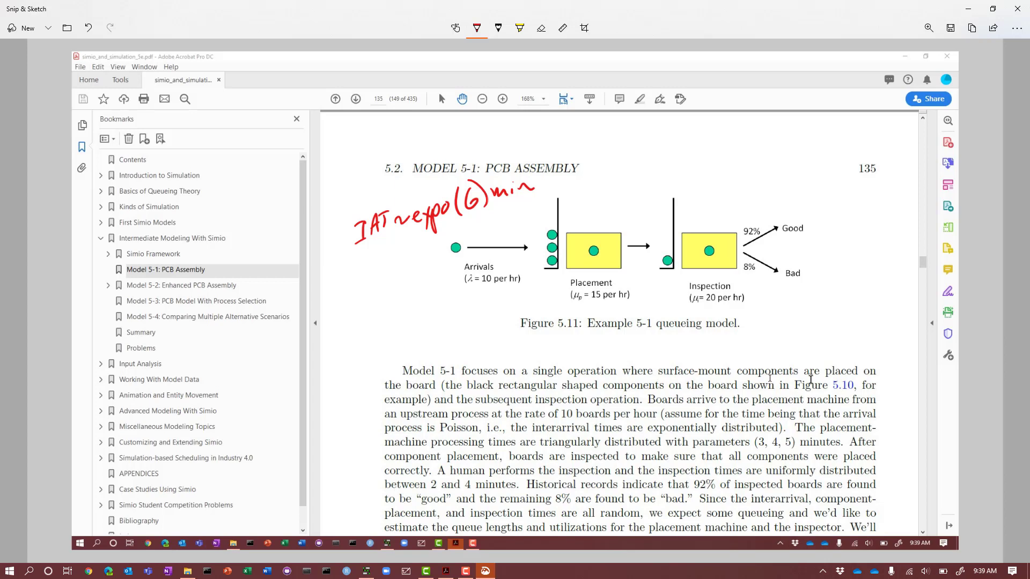
Write 'STp~tric(3,4,5) min' above the placement queue.
{"action": "left_click_drag", "start_coordinate": [578, 193], "coordinate": [576, 209]}
{"action": "mouse_move", "coordinate": [575, 192]}
{"action": "left_mouse_down"}
{"action": "mouse_move", "coordinate": [584, 186]}
{"action": "mouse_move", "coordinate": [579, 207]}
{"action": "left_mouse_up"}
{"action": "mouse_move", "coordinate": [590, 191]}
{"action": "left_mouse_down"}
{"action": "mouse_move", "coordinate": [589, 214]}
{"action": "mouse_move", "coordinate": [606, 181]}
{"action": "mouse_move", "coordinate": [622, 184]}
{"action": "left_mouse_up"}
{"action": "mouse_move", "coordinate": [614, 179]}
{"action": "left_mouse_down"}
{"action": "mouse_move", "coordinate": [660, 178]}
{"action": "mouse_move", "coordinate": [661, 144]}
{"action": "mouse_move", "coordinate": [659, 170]}
{"action": "left_mouse_up"}
{"action": "left_click", "coordinate": [660, 143]}
{"action": "left_click_drag", "start_coordinate": [667, 146], "coordinate": [669, 161]}
{"action": "mouse_move", "coordinate": [681, 157]}
{"action": "left_mouse_down"}
{"action": "mouse_move", "coordinate": [677, 177]}
{"action": "mouse_move", "coordinate": [691, 150]}
{"action": "left_mouse_up"}
{"action": "left_click_drag", "start_coordinate": [690, 140], "coordinate": [698, 162]}
{"action": "mouse_move", "coordinate": [709, 138]}
{"action": "left_mouse_down"}
{"action": "mouse_move", "coordinate": [702, 149]}
{"action": "mouse_move", "coordinate": [710, 133]}
{"action": "left_mouse_up"}
{"action": "mouse_move", "coordinate": [719, 125]}
{"action": "left_mouse_down"}
{"action": "mouse_move", "coordinate": [721, 149]}
{"action": "mouse_move", "coordinate": [772, 127]}
{"action": "left_mouse_up"}
Write 'u(2,4) min' above the Inspection box and circle the figure.
{"action": "mouse_move", "coordinate": [703, 200]}
{"action": "left_mouse_down"}
{"action": "mouse_move", "coordinate": [699, 217]}
{"action": "mouse_move", "coordinate": [712, 196]}
{"action": "left_mouse_up"}
{"action": "mouse_move", "coordinate": [708, 200]}
{"action": "left_mouse_down"}
{"action": "mouse_move", "coordinate": [719, 215]}
{"action": "mouse_move", "coordinate": [741, 188]}
{"action": "mouse_move", "coordinate": [759, 178]}
{"action": "mouse_move", "coordinate": [762, 186]}
{"action": "mouse_move", "coordinate": [797, 155]}
{"action": "left_mouse_up"}
{"action": "left_click_drag", "start_coordinate": [794, 149], "coordinate": [801, 169]}
{"action": "left_click_drag", "start_coordinate": [807, 146], "coordinate": [839, 143]}
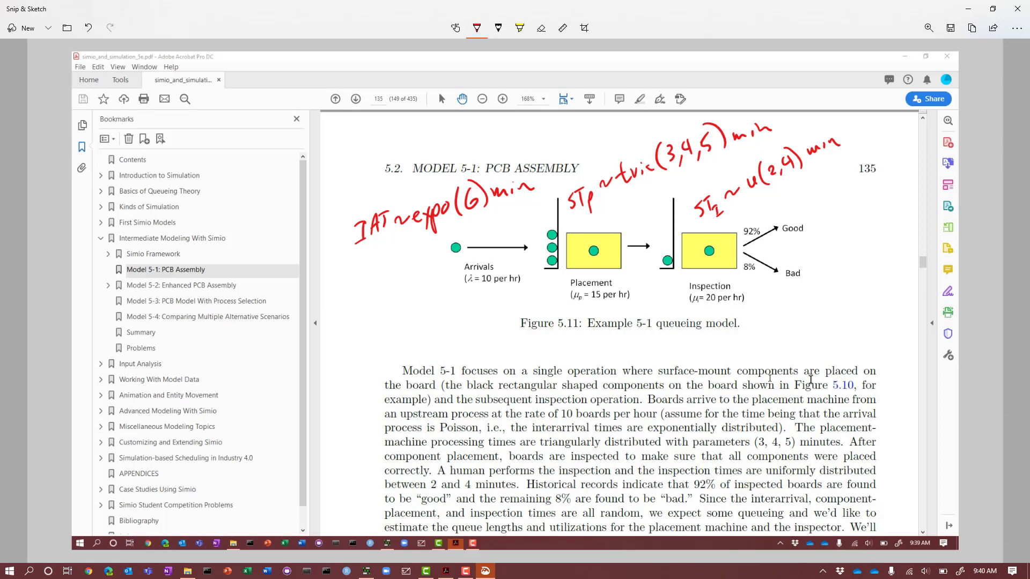
{"action": "mouse_move", "coordinate": [414, 316]}
{"action": "left_mouse_down"}
{"action": "mouse_move", "coordinate": [817, 244]}
{"action": "mouse_move", "coordinate": [345, 339]}
{"action": "left_mouse_up"}
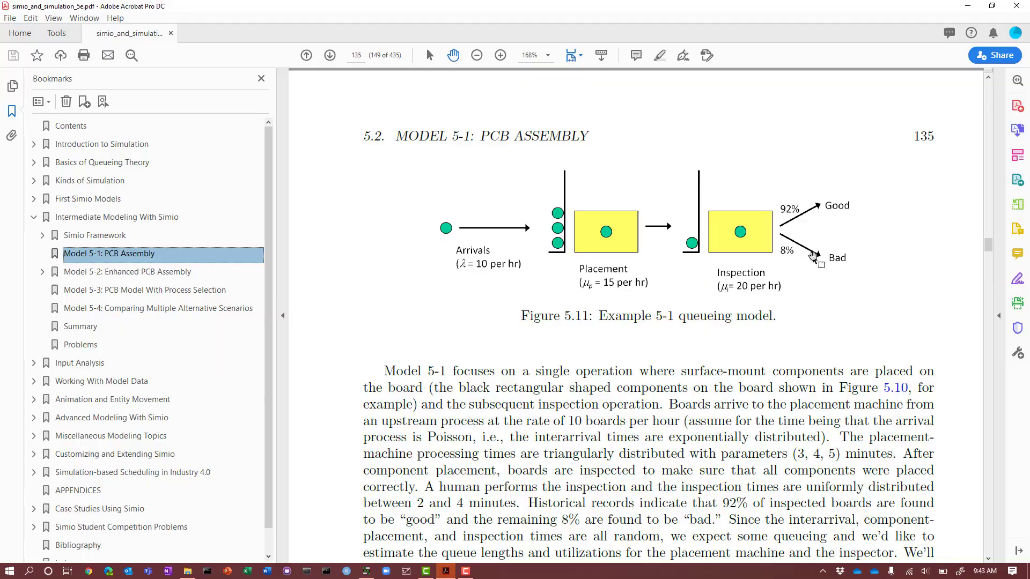
In Simio, place a Source and two Servers in a row on the Facility canvas.
{"action": "key", "text": "alt+Tab"}
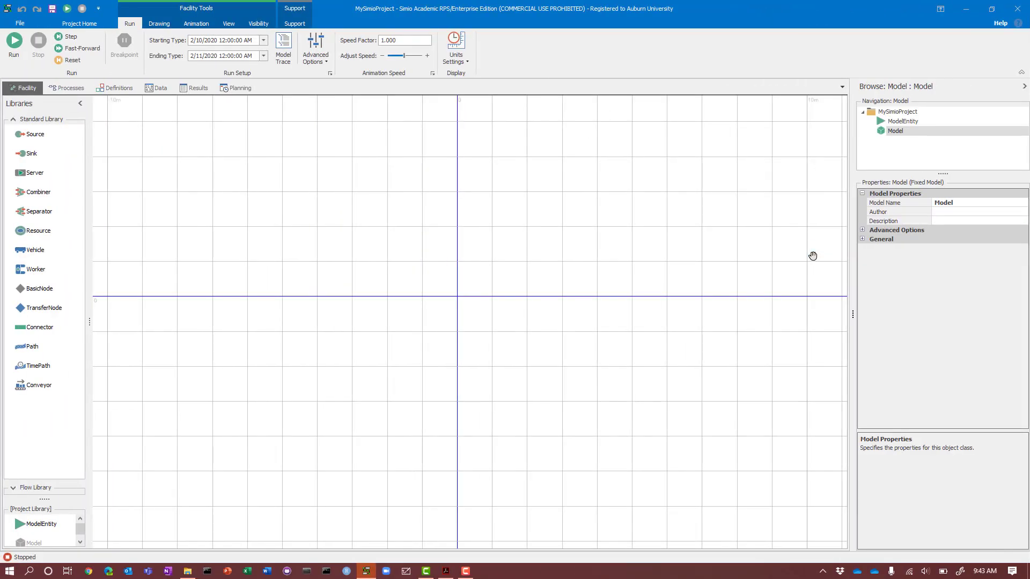
{"action": "left_click_drag", "start_coordinate": [552, 359], "coordinate": [543, 345]}
{"action": "scroll", "coordinate": [543, 345], "scroll_direction": "down", "scroll_amount": 3}
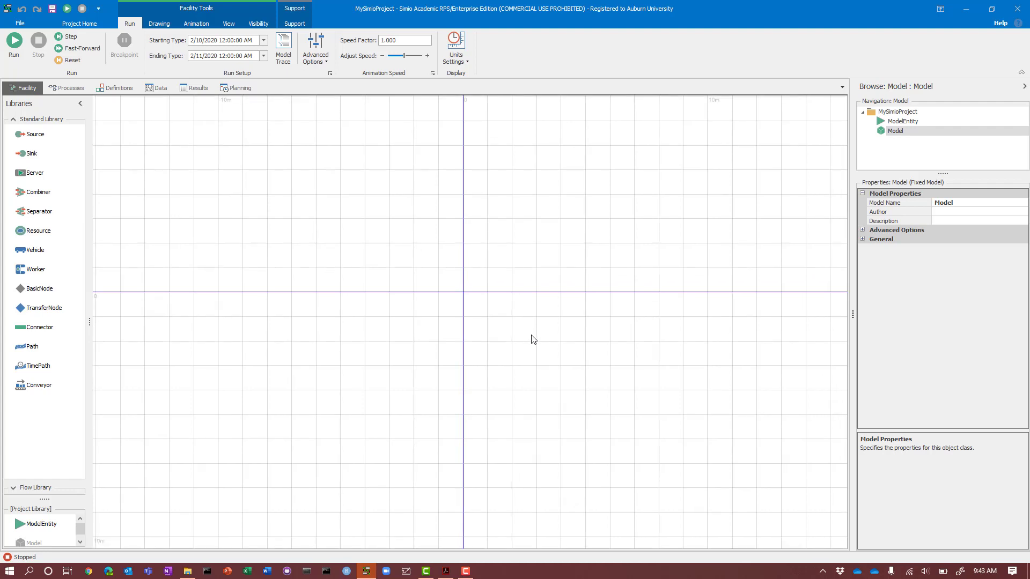
{"action": "left_click_drag", "start_coordinate": [520, 268], "coordinate": [509, 290]}
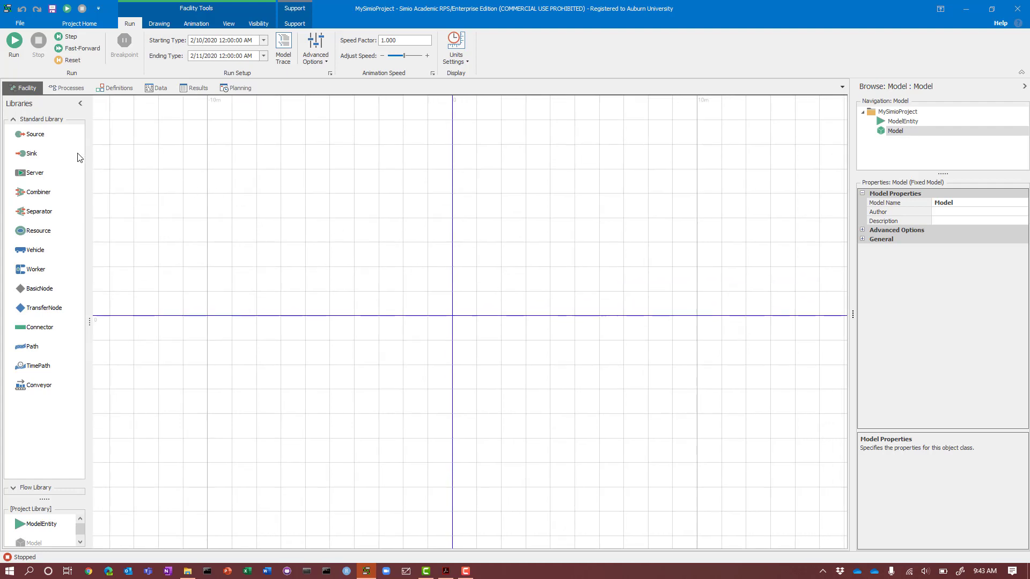
{"action": "left_click_drag", "start_coordinate": [35, 135], "coordinate": [258, 264]}
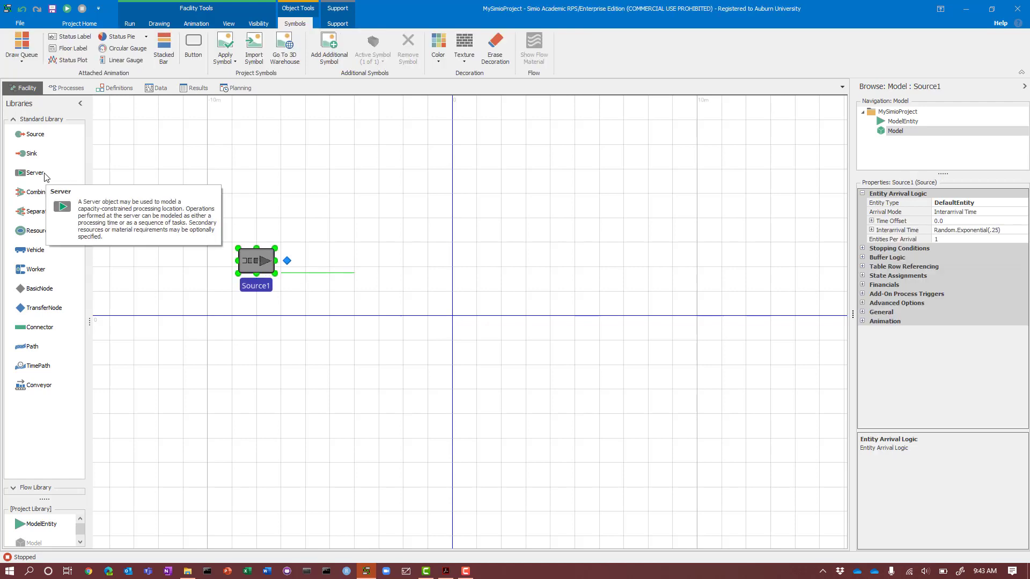
{"action": "left_click_drag", "start_coordinate": [45, 177], "coordinate": [460, 261]}
{"action": "left_click_drag", "start_coordinate": [29, 172], "coordinate": [669, 263]}
Add two Sinks right of Server2 and a ModelEntity below Source1.
{"action": "left_click_drag", "start_coordinate": [681, 345], "coordinate": [624, 400]}
{"action": "left_click_drag", "start_coordinate": [24, 153], "coordinate": [819, 321]}
{"action": "left_click", "coordinate": [731, 398]}
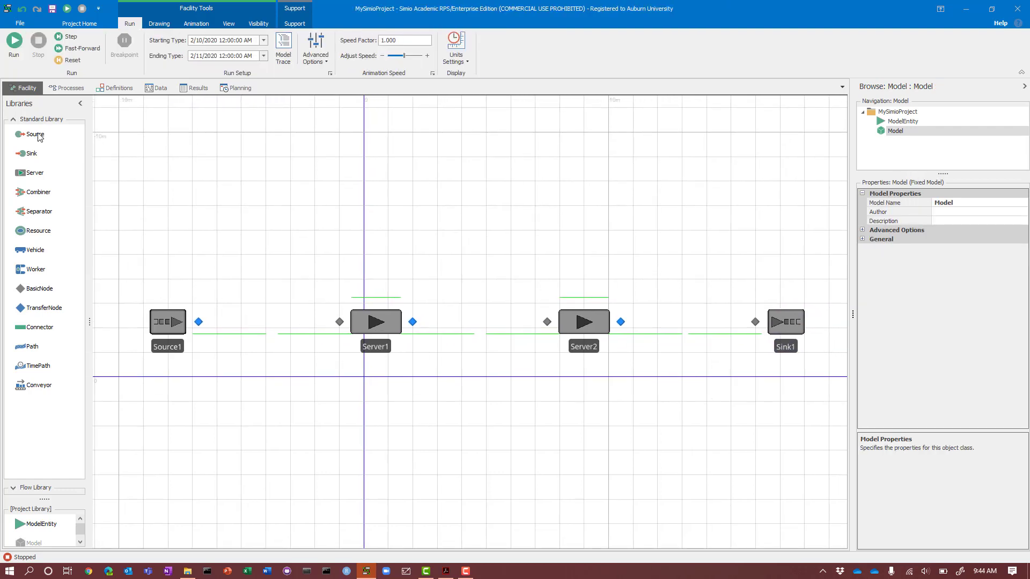
{"action": "left_click_drag", "start_coordinate": [27, 154], "coordinate": [787, 266]}
{"action": "left_click", "coordinate": [403, 462]}
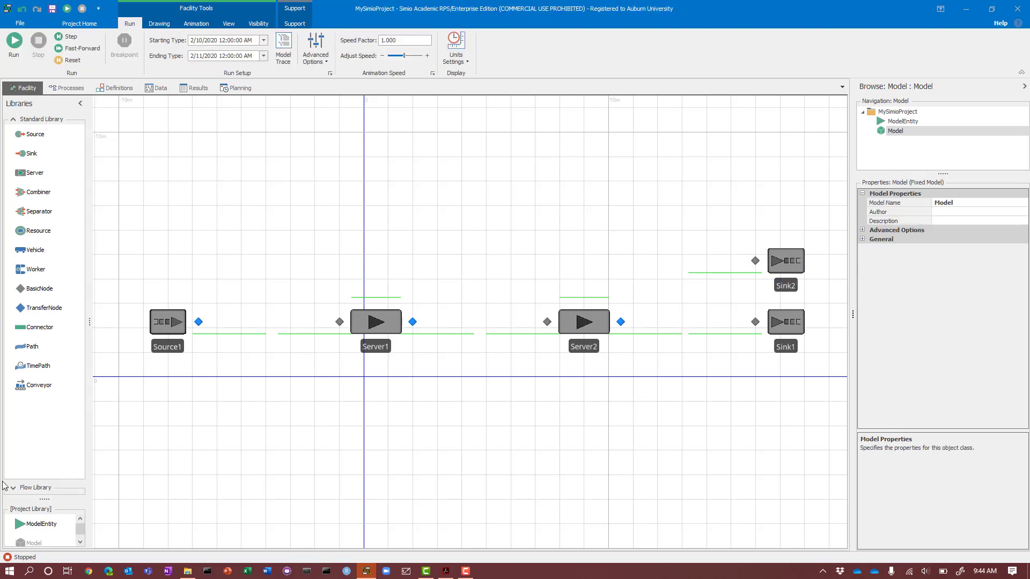
{"action": "left_click_drag", "start_coordinate": [30, 531], "coordinate": [170, 375]}
Connect Source1 to Server1 and Server1 to Server2.
{"action": "left_click", "coordinate": [235, 423]}
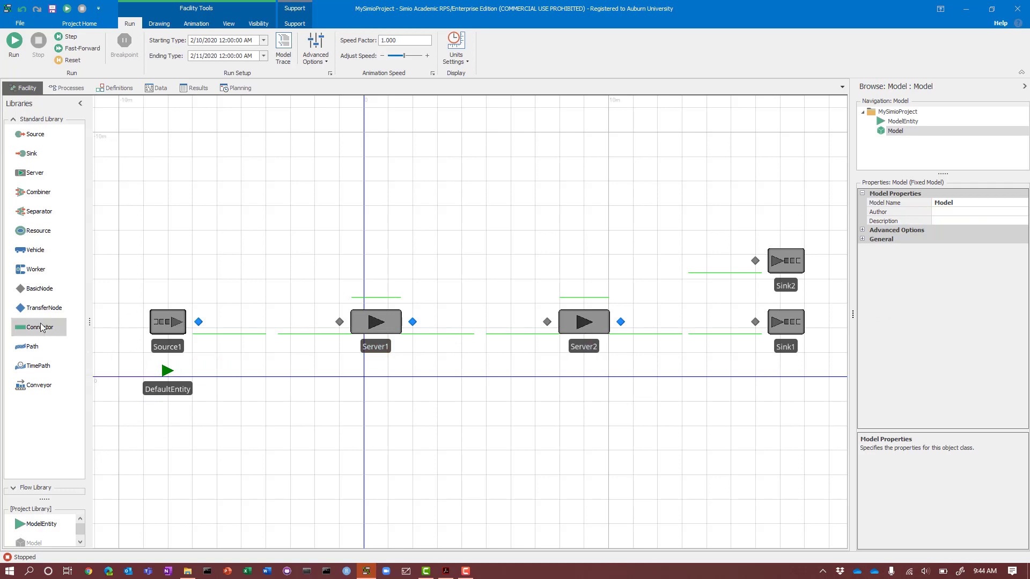
{"action": "left_click", "coordinate": [198, 322]}
{"action": "left_click", "coordinate": [340, 321]}
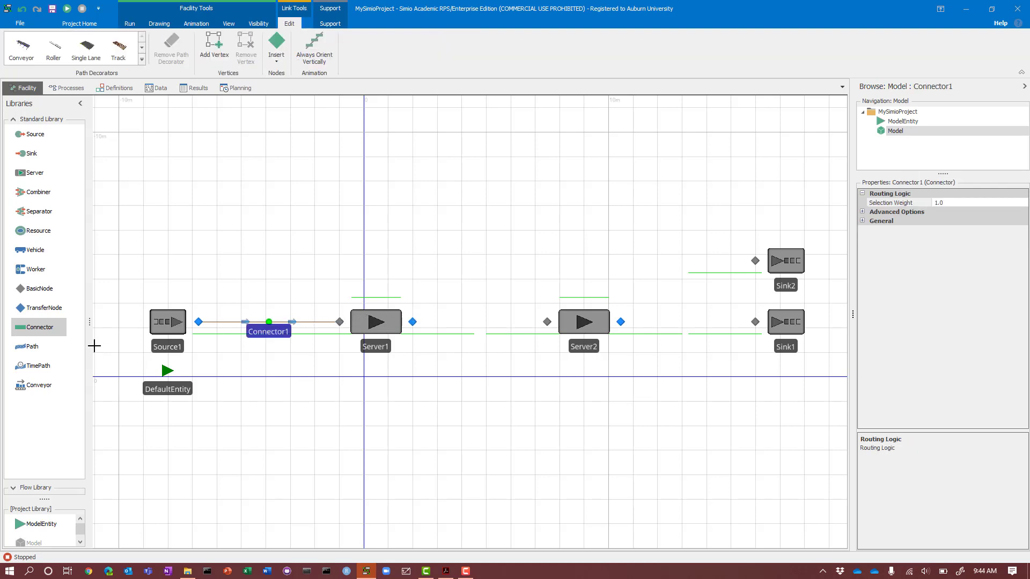
{"action": "left_click_drag", "start_coordinate": [102, 339], "coordinate": [268, 336]}
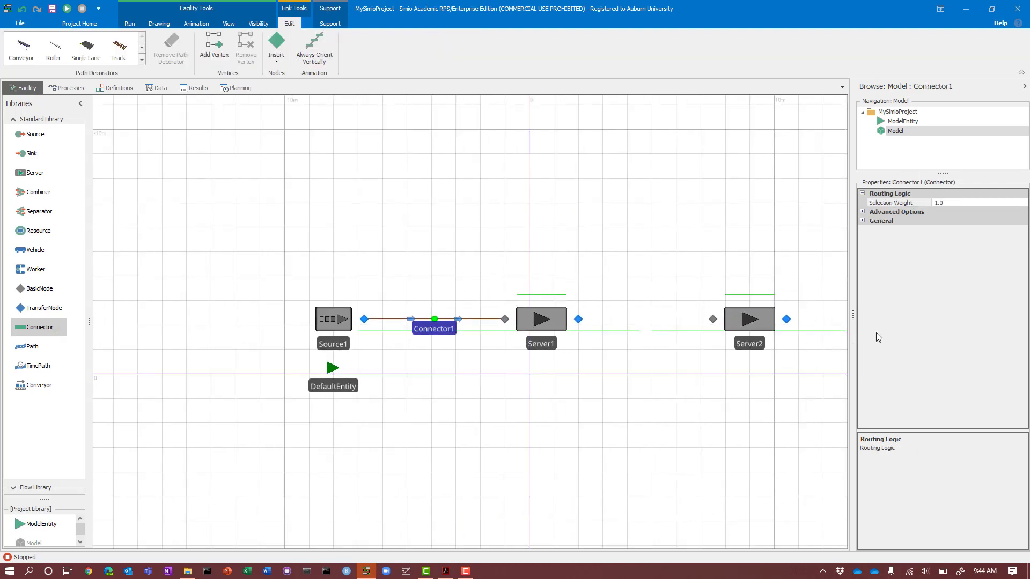
{"action": "left_click_drag", "start_coordinate": [772, 320], "coordinate": [691, 317]}
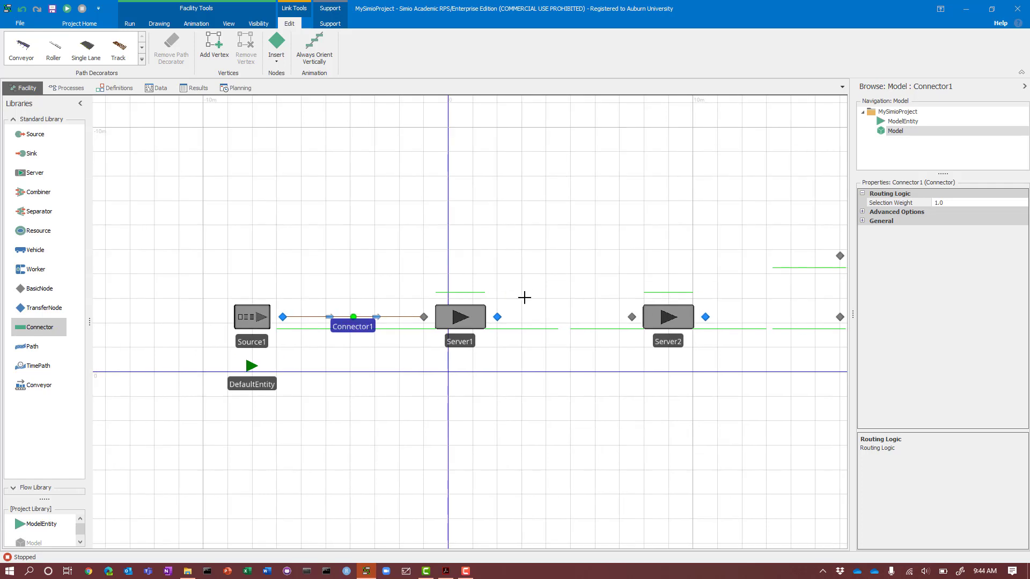
{"action": "left_click", "coordinate": [497, 317]}
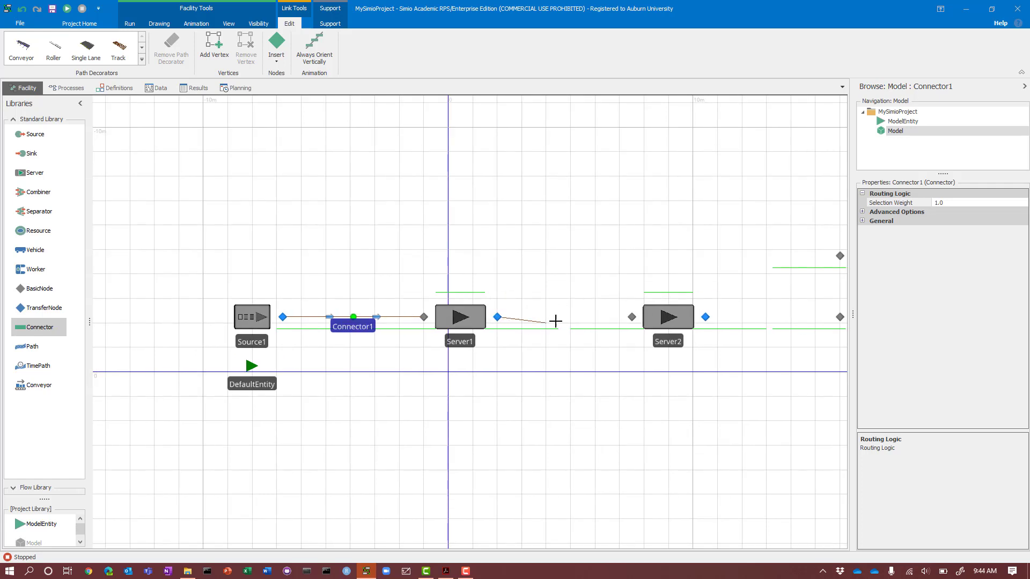
{"action": "left_click", "coordinate": [632, 316]}
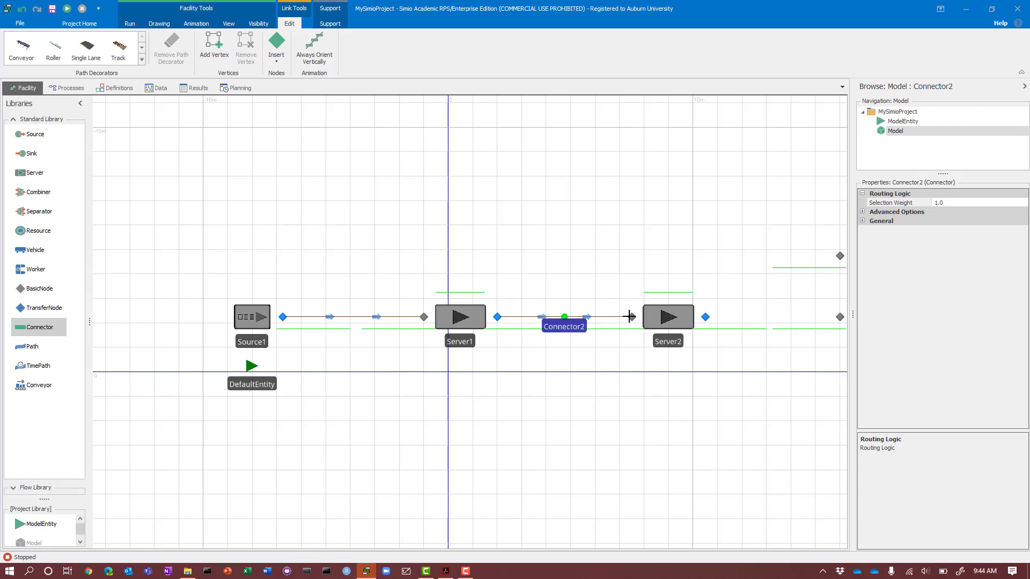
Connect Server2 to both Sink1 and Sink2.
{"action": "left_click", "coordinate": [706, 317]}
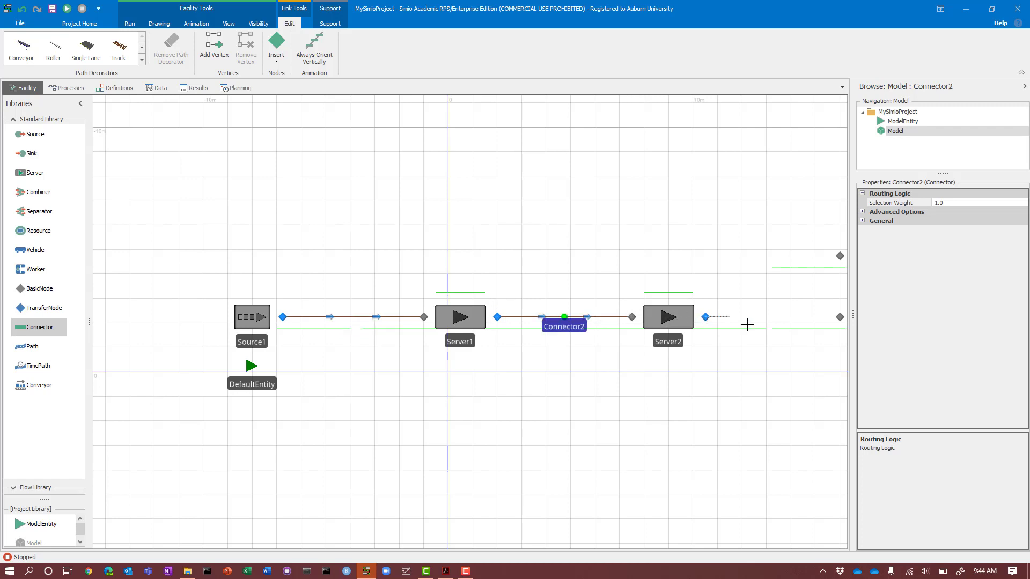
{"action": "left_click", "coordinate": [838, 317]}
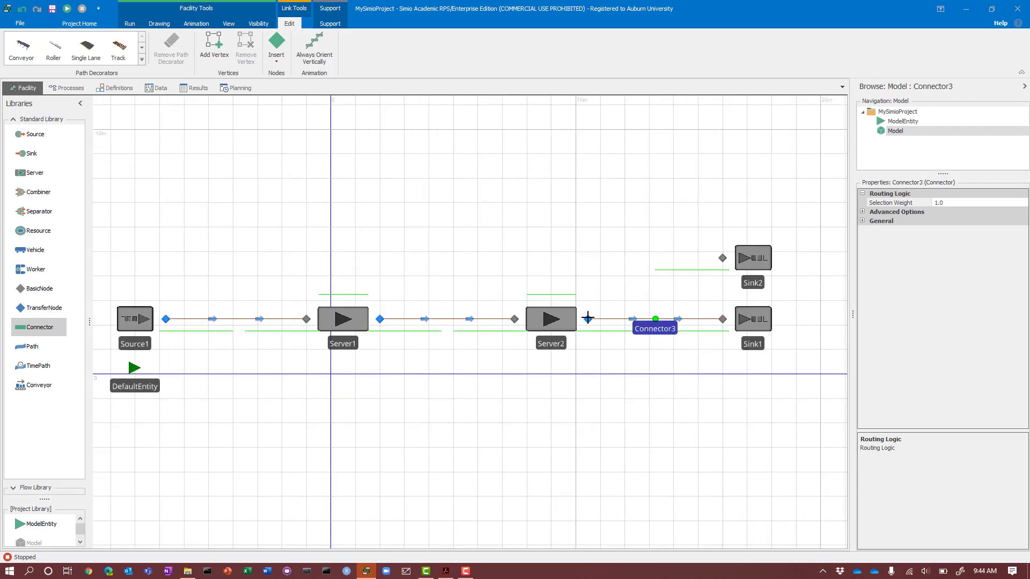
{"action": "left_click", "coordinate": [588, 318]}
{"action": "left_click", "coordinate": [723, 257]}
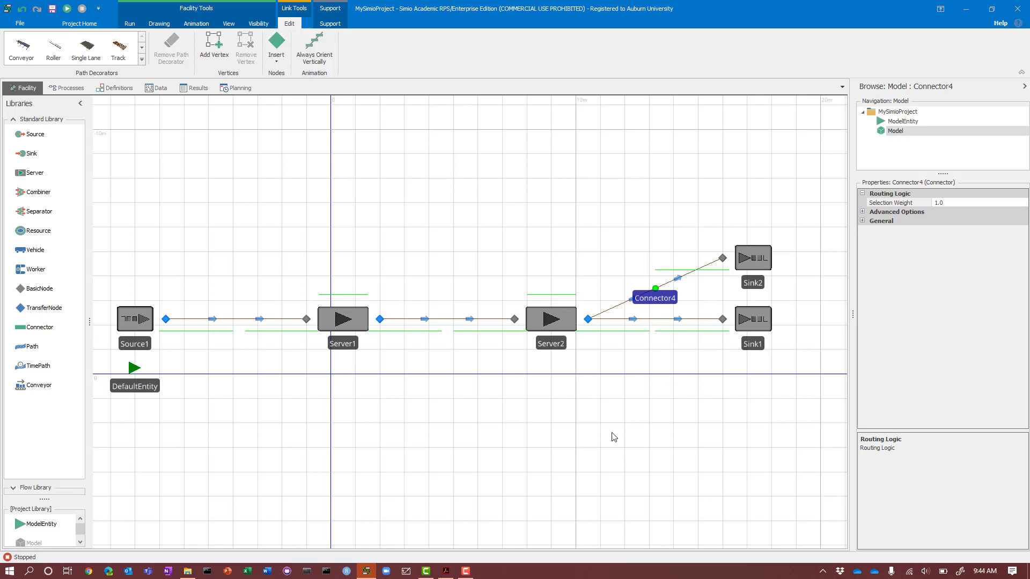
{"action": "mouse_move", "coordinate": [607, 444]}
{"action": "left_mouse_down"}
{"action": "mouse_move", "coordinate": [630, 437]}
{"action": "mouse_move", "coordinate": [619, 445]}
{"action": "left_mouse_up"}
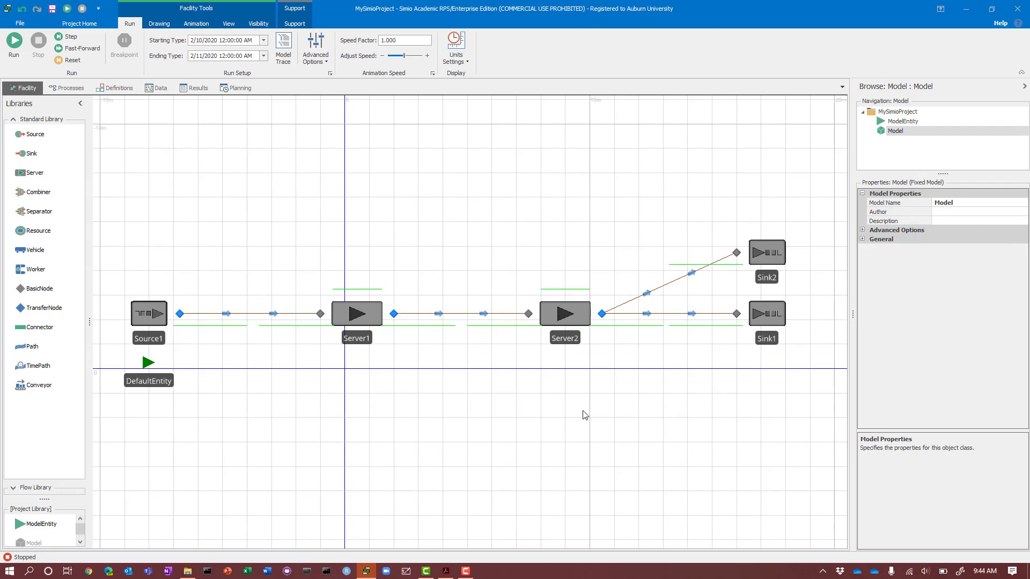
{"action": "left_click_drag", "start_coordinate": [584, 416], "coordinate": [586, 426]}
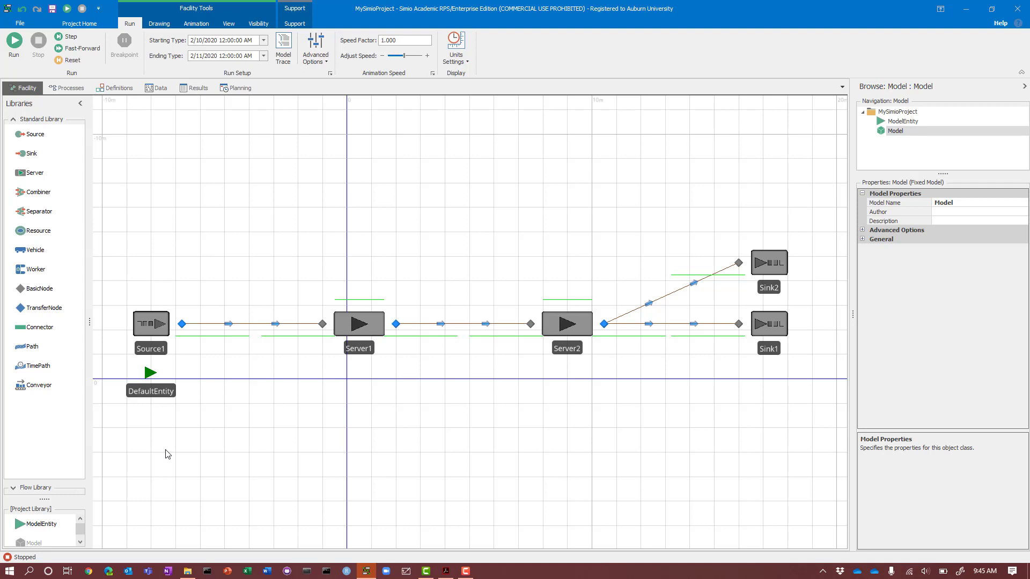
Rename the entity to PCB and Server1 to Placement.
{"action": "double_click", "coordinate": [167, 390]}
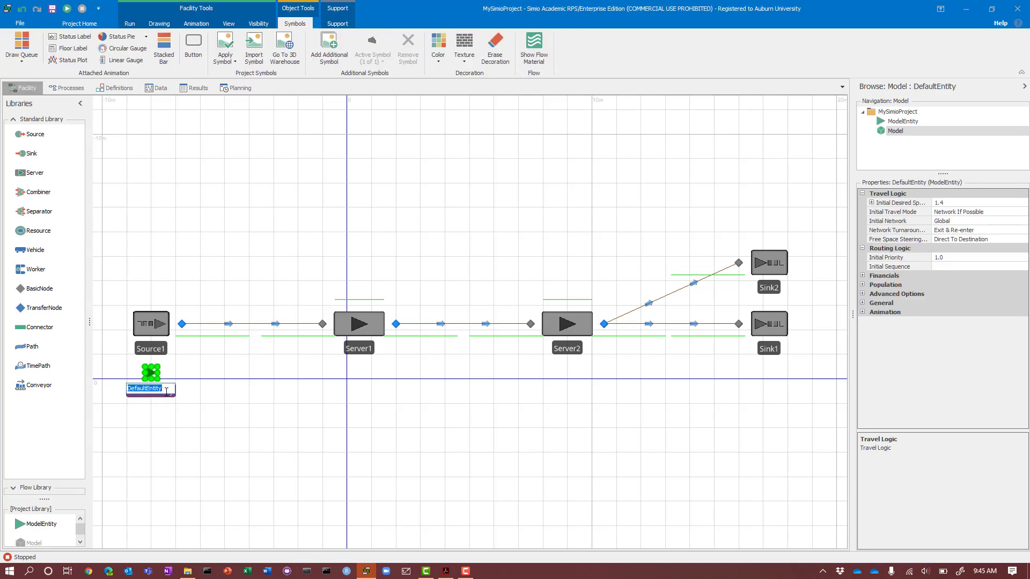
{"action": "type", "text": "PCB"}
{"action": "key", "text": "Return"}
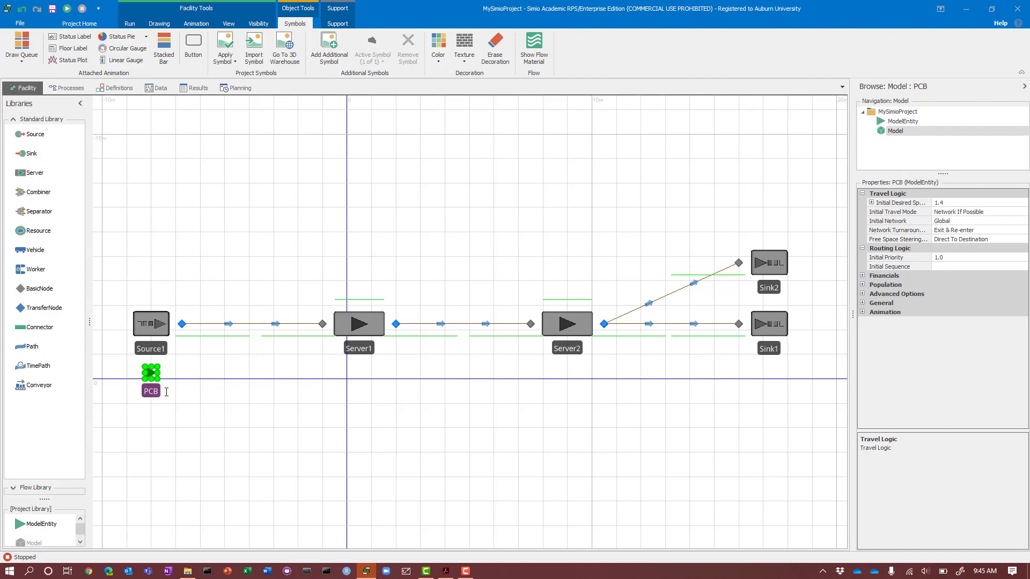
{"action": "double_click", "coordinate": [371, 349]}
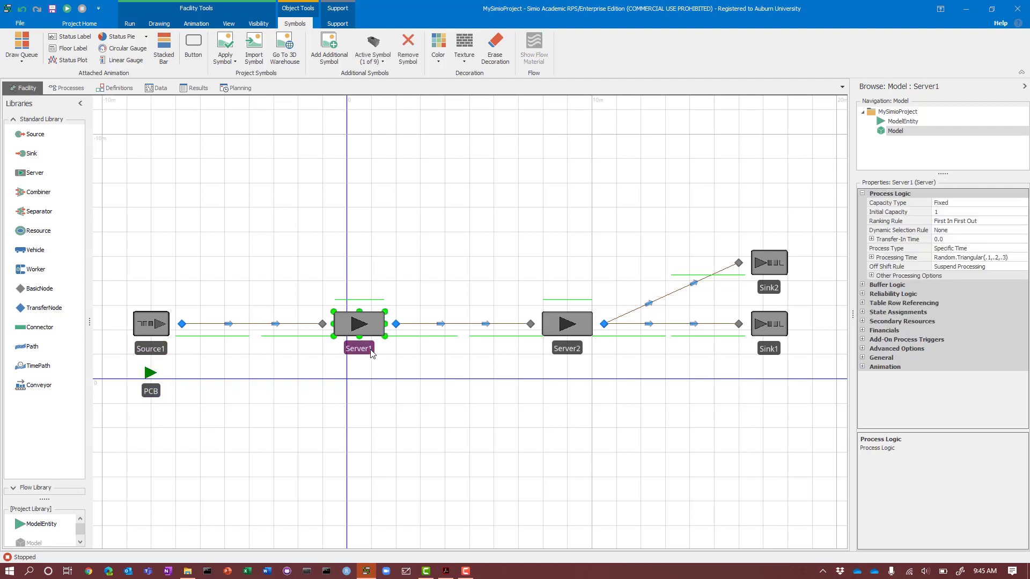
{"action": "type", "text": "Placement"}
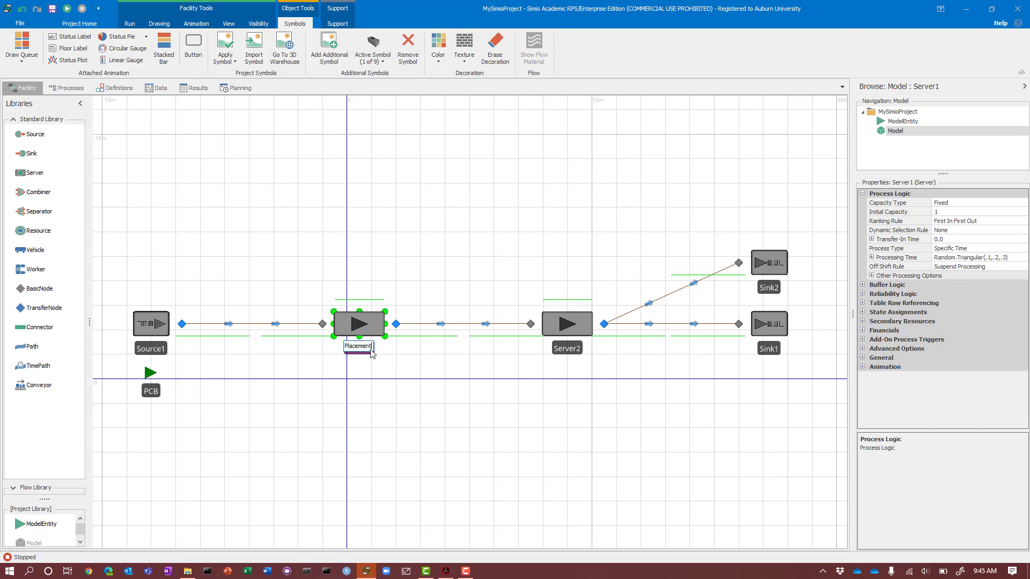
{"action": "key", "text": "Return"}
Rename Server2 to Inspection, Sink2 to Good and Sink1 to Bad.
{"action": "double_click", "coordinate": [558, 347]}
{"action": "type", "text": "I"}
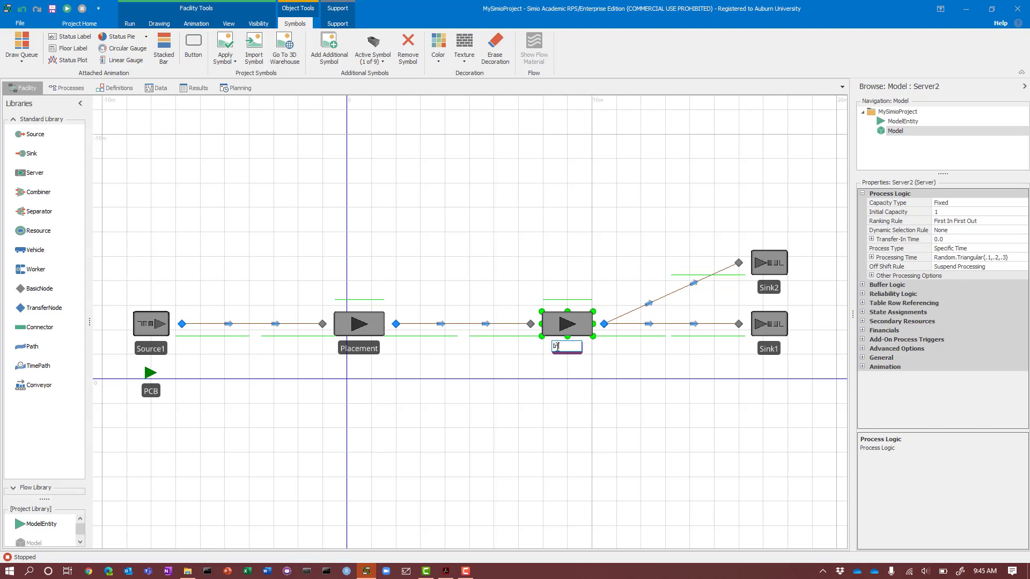
{"action": "type", "text": "nspection"}
{"action": "key", "text": "Return"}
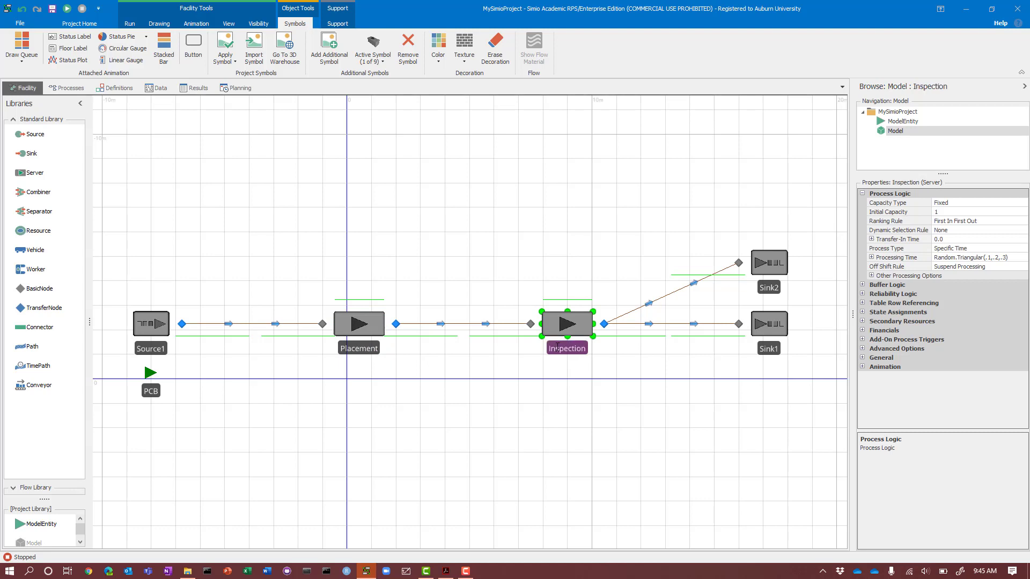
{"action": "left_click", "coordinate": [773, 289]}
{"action": "double_click", "coordinate": [773, 290]}
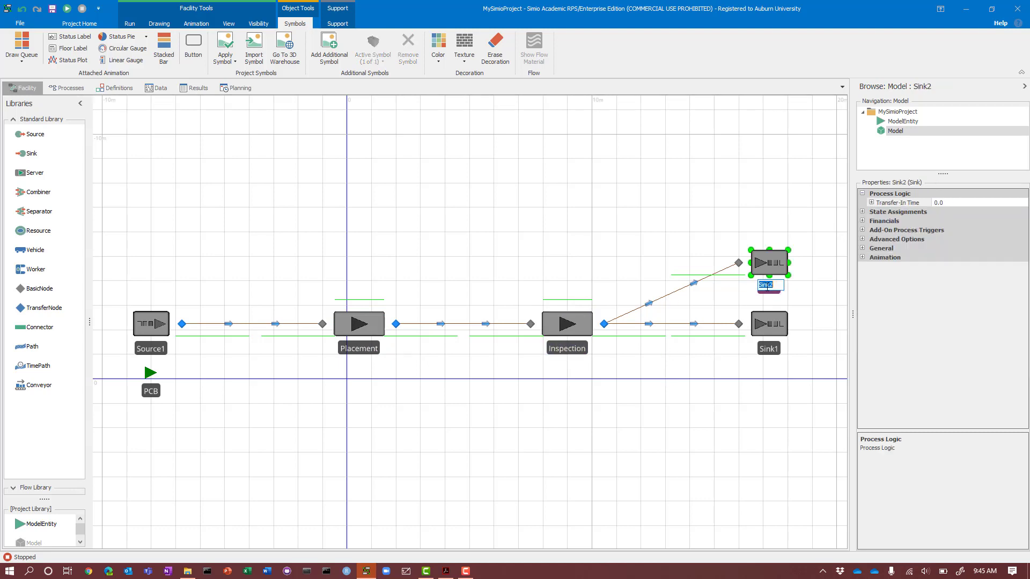
{"action": "type", "text": "Good"}
{"action": "key", "text": "Return"}
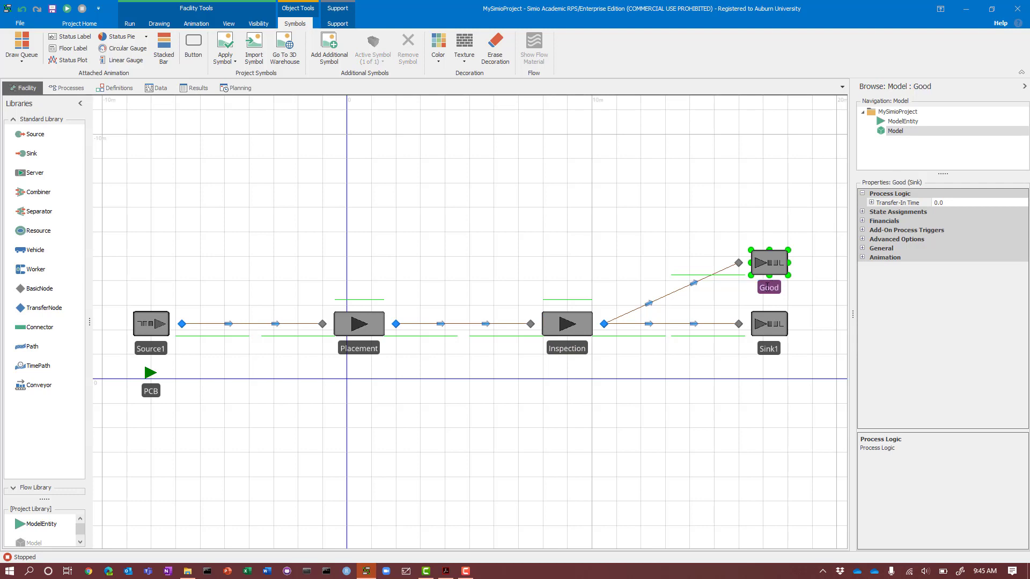
{"action": "double_click", "coordinate": [773, 350]}
{"action": "type", "text": "B"}
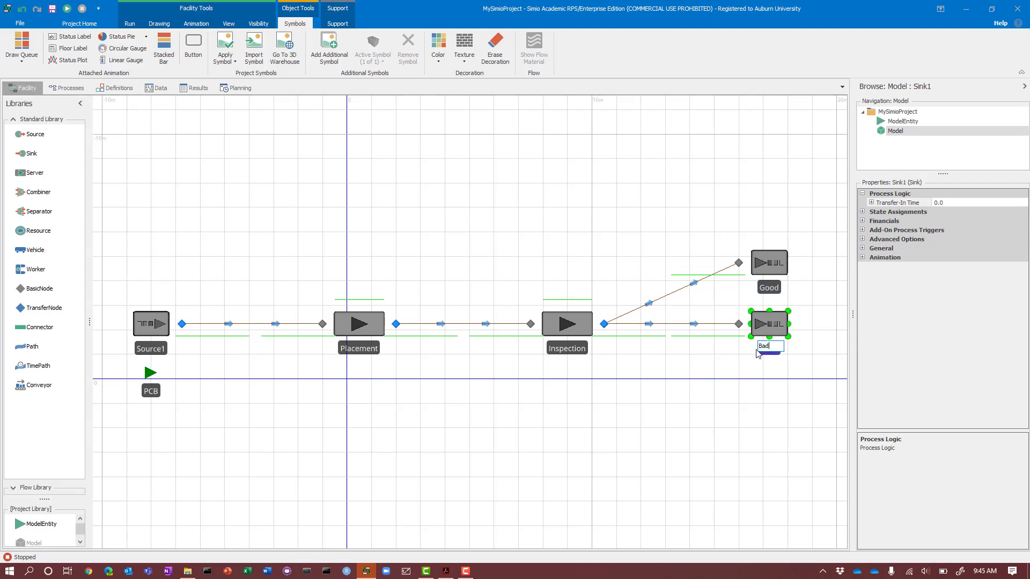
{"action": "type", "text": "ad"}
{"action": "key", "text": "Return"}
{"action": "left_click", "coordinate": [607, 458]}
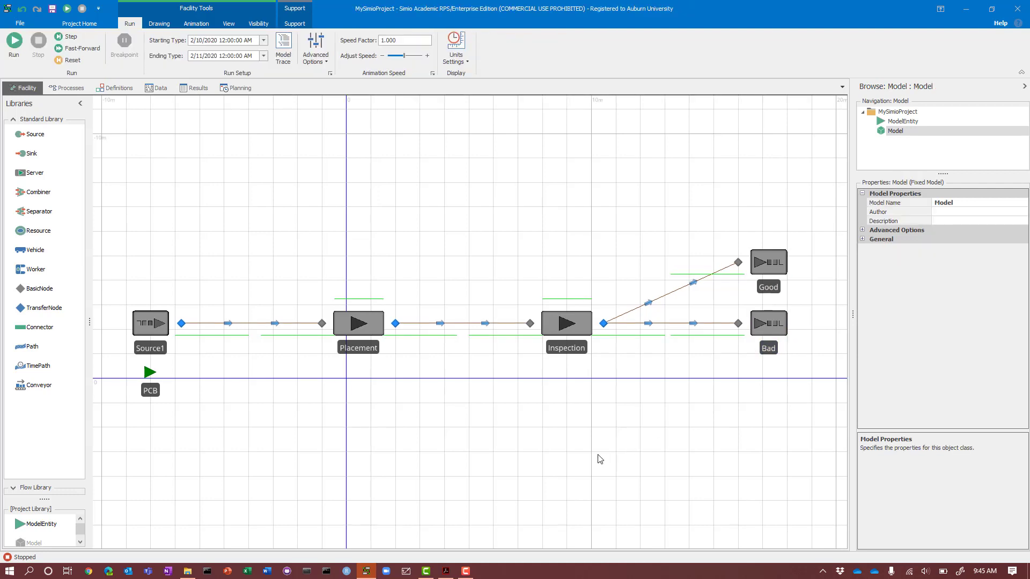
Run the model, fast-forward to the end of the 24-hour run, and view the results.
{"action": "left_click", "coordinate": [24, 43]}
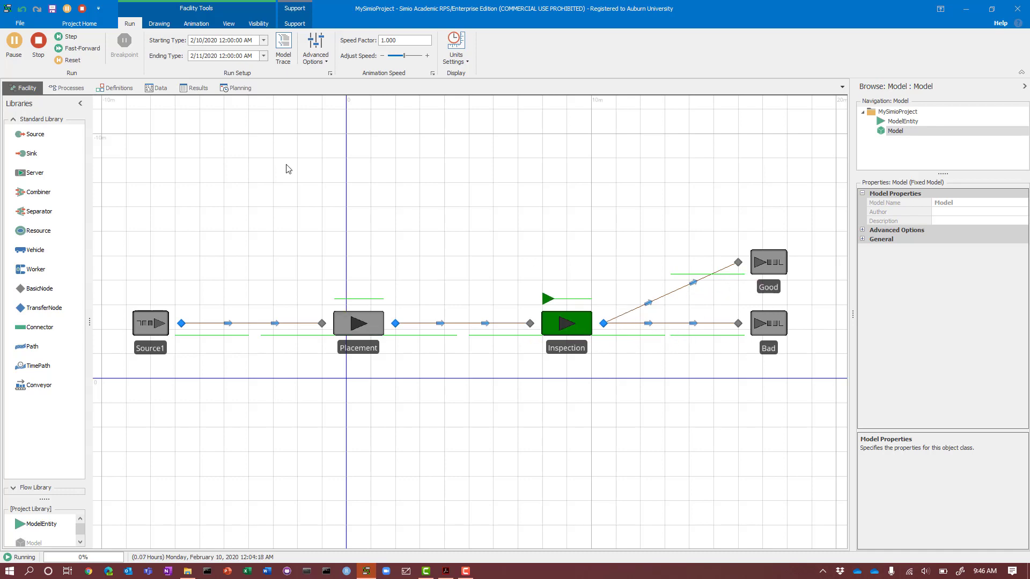
{"action": "left_click", "coordinate": [69, 52]}
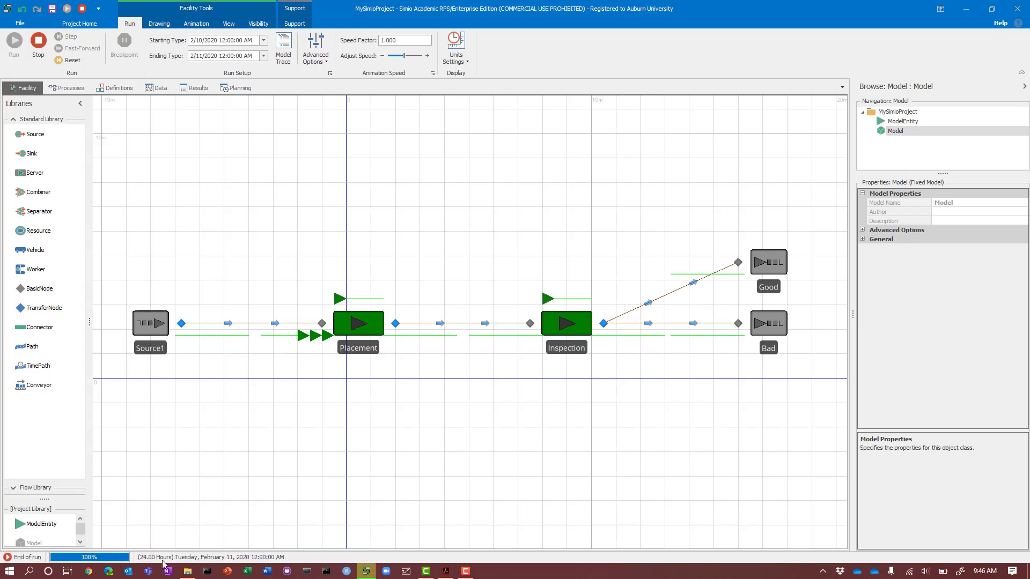
{"action": "left_click", "coordinate": [194, 88]}
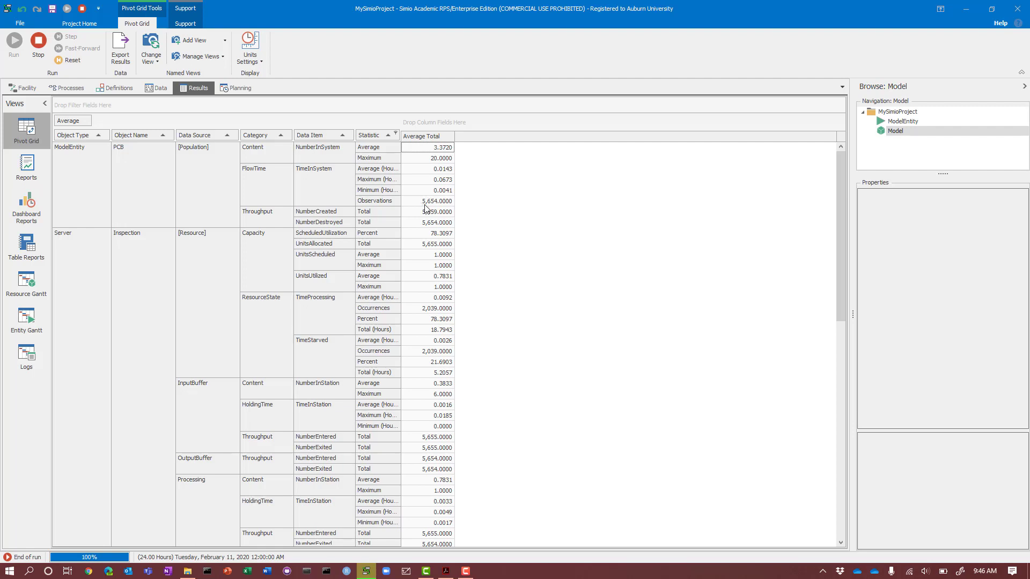
Scroll the results down to the Good and Bad sink rows, then return to the Facility layout.
{"action": "scroll", "coordinate": [425, 209], "scroll_direction": "down", "scroll_amount": 20}
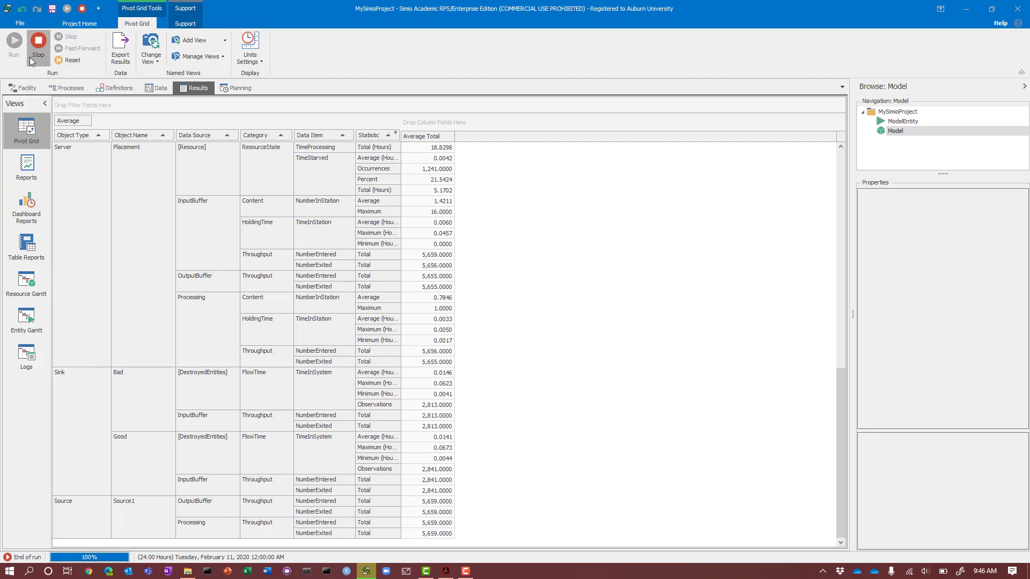
{"action": "left_click", "coordinate": [22, 87]}
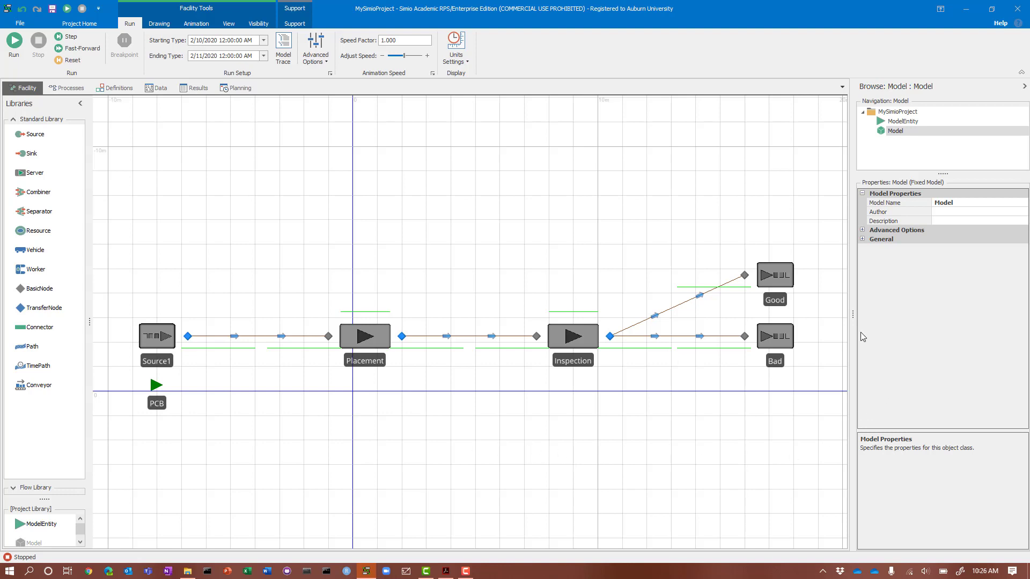
Change Source1's Interarrival Time from Random.Exponential(.25) to Random.Exponential(6) minutes.
{"action": "left_click_drag", "start_coordinate": [853, 328], "coordinate": [809, 329]}
{"action": "left_click", "coordinate": [136, 329]}
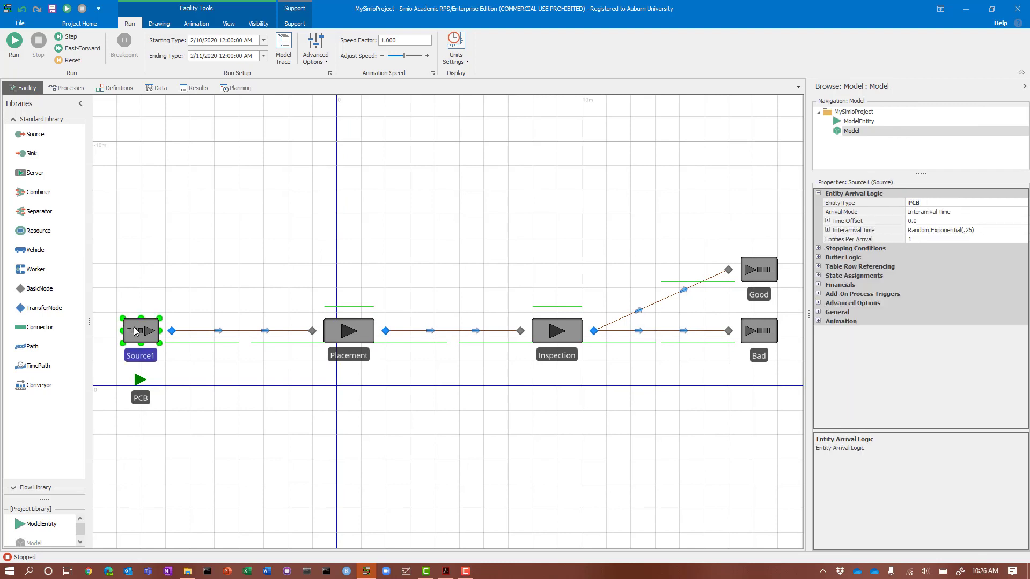
{"action": "left_click", "coordinate": [995, 232]}
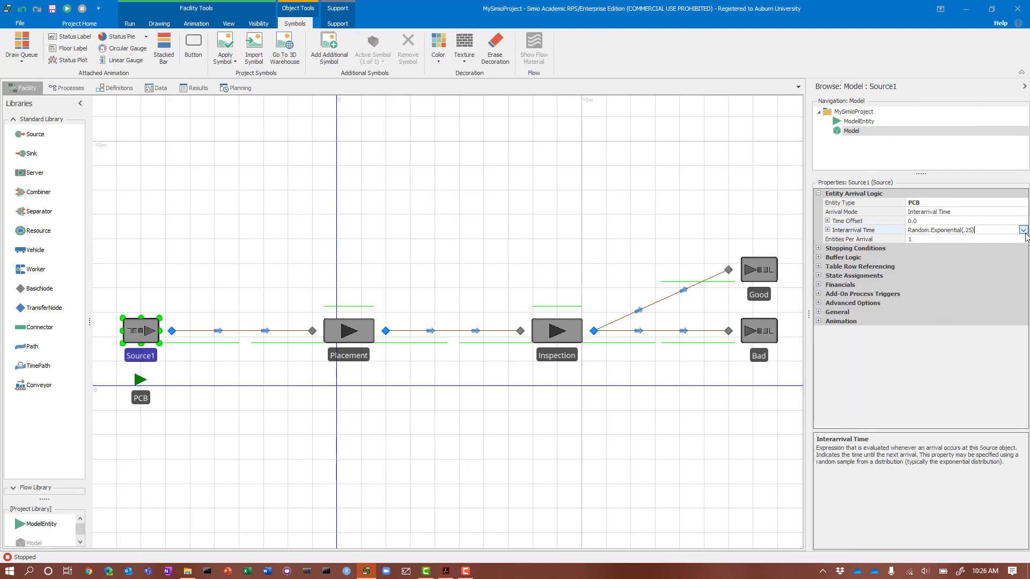
{"action": "left_click", "coordinate": [1024, 230]}
{"action": "left_click", "coordinate": [503, 240]}
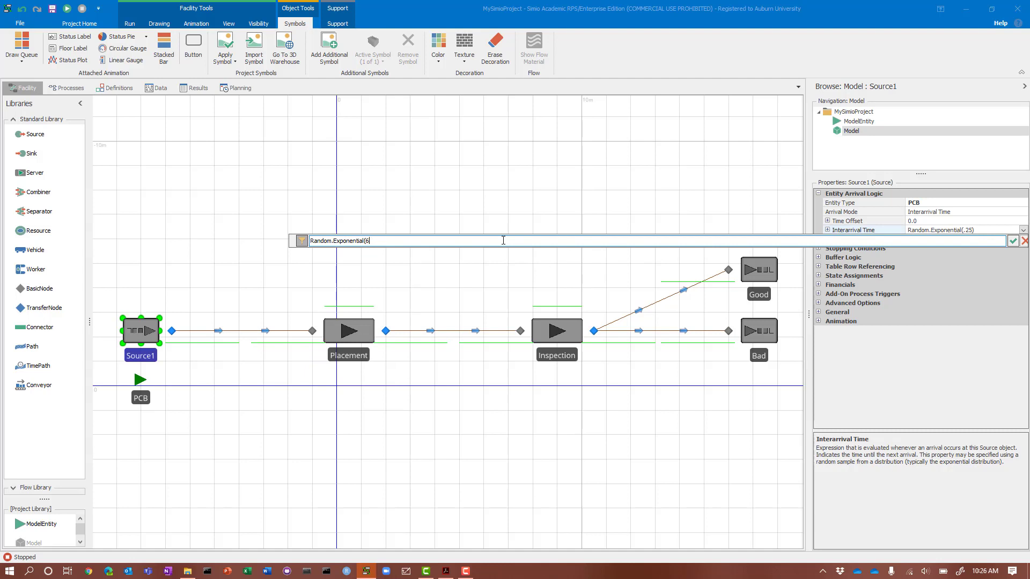
{"action": "key", "text": "Return"}
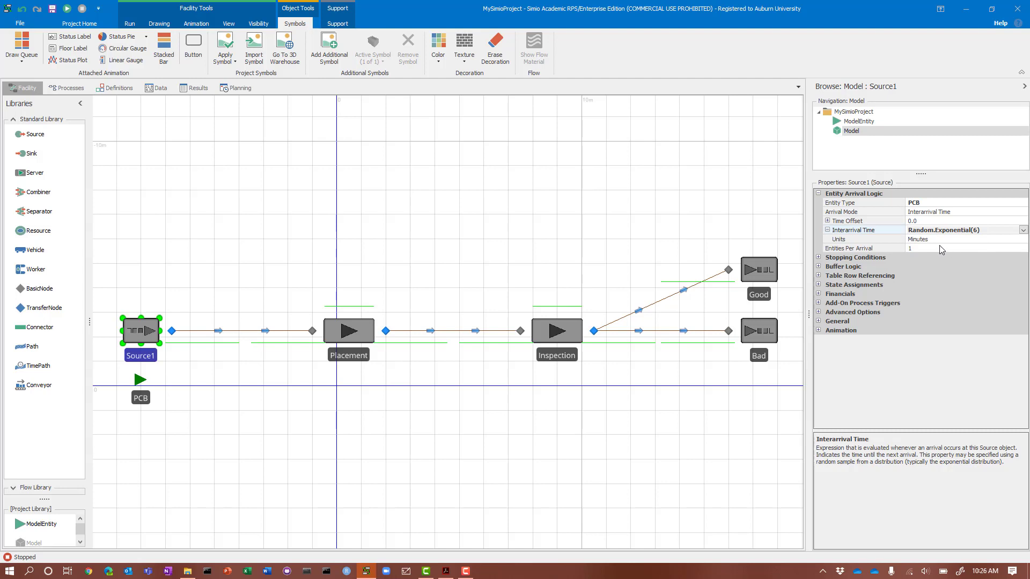
Set Placement's Processing Time to Random.Triangular(3, 4, 5).
{"action": "left_click", "coordinate": [370, 331]}
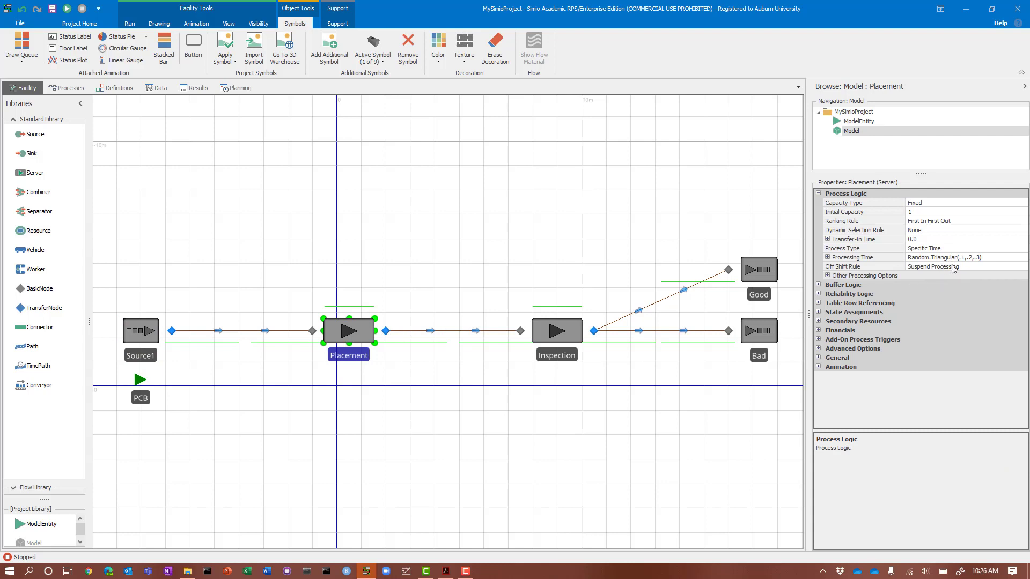
{"action": "left_click", "coordinate": [985, 257]}
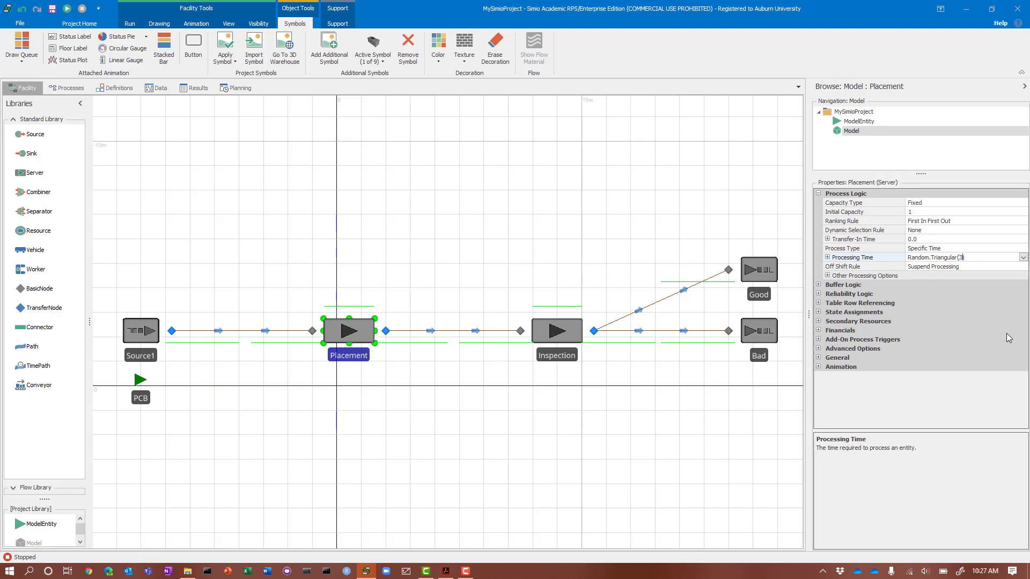
{"action": "type", "text": "3, 4, 5"}
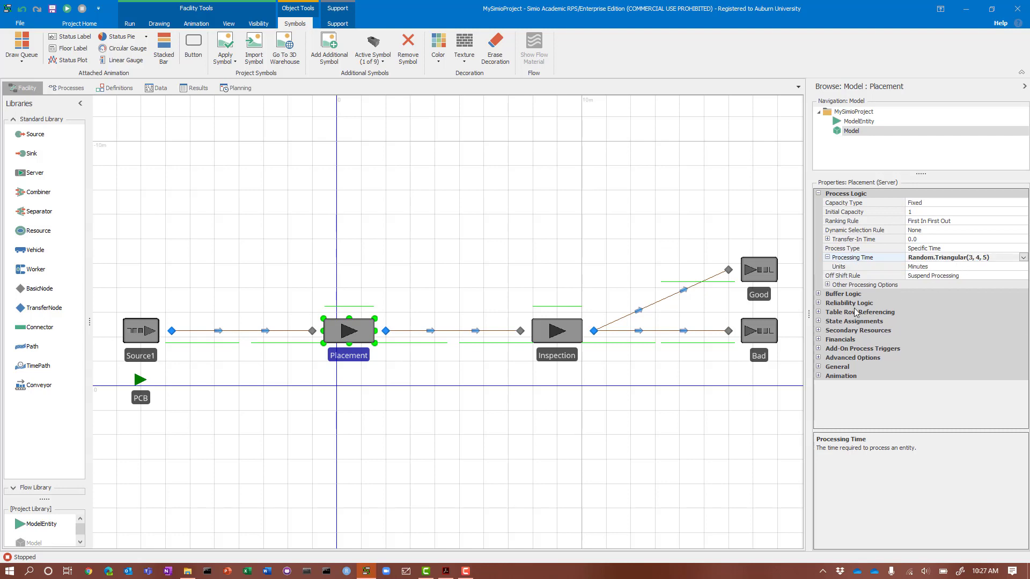
Set Inspection's Processing Time to Random.Uniform(2, 4).
{"action": "left_click", "coordinate": [557, 337]}
{"action": "left_click", "coordinate": [1010, 258]}
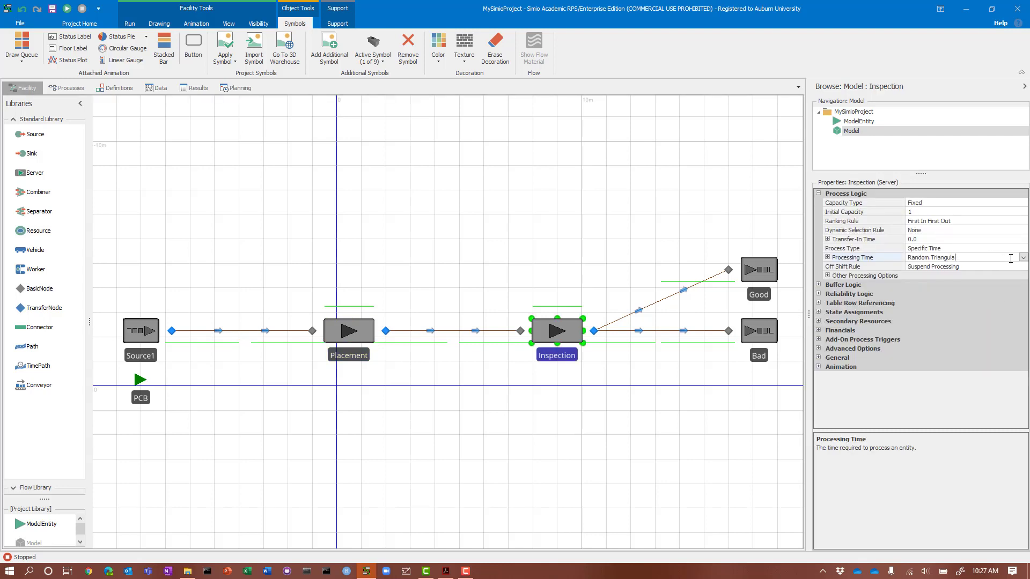
{"action": "key", "text": "BackSpace"}
{"action": "key", "text": "BackSpace"}
{"action": "key", "text": "BackSpace"}
{"action": "key", "text": "BackSpace"}
{"action": "key", "text": "BackSpace"}
{"action": "key", "text": "BackSpace"}
{"action": "type", "text": "(2,"}
{"action": "key", "text": "Return"}
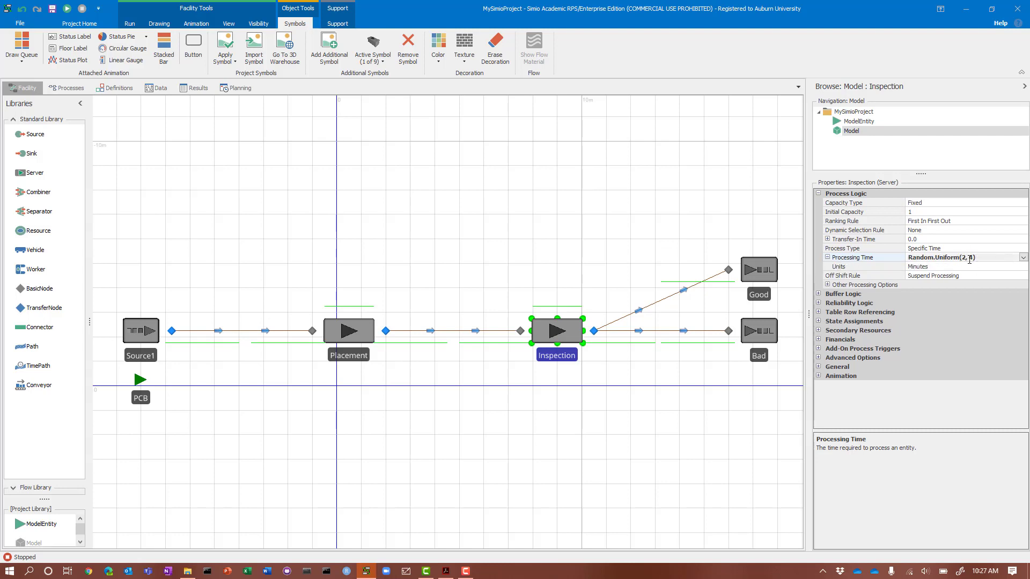
Review the arrival and processing times of Source1, Placement and Inspection.
{"action": "left_click_drag", "start_coordinate": [381, 432], "coordinate": [376, 411]}
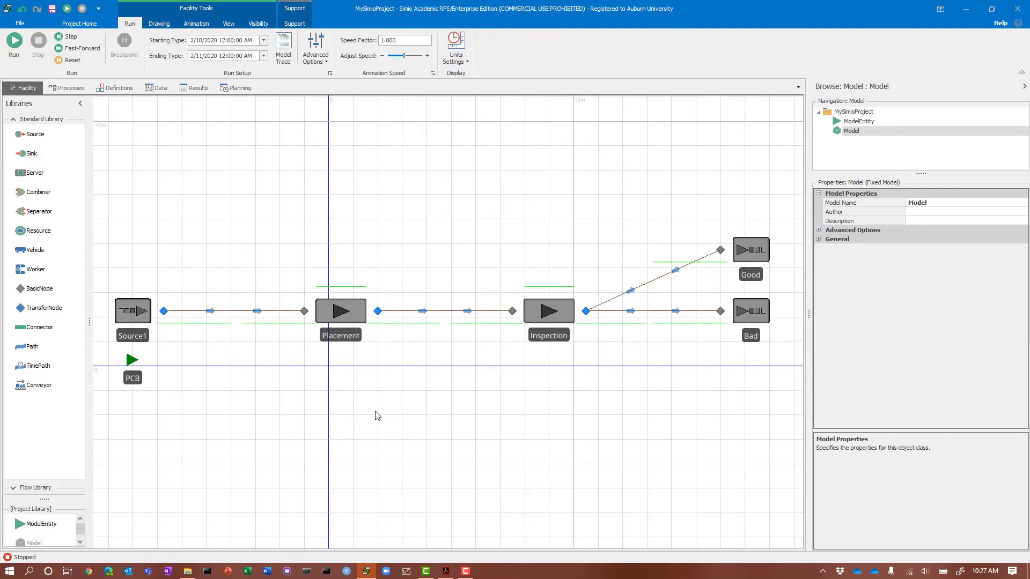
{"action": "left_click", "coordinate": [130, 308]}
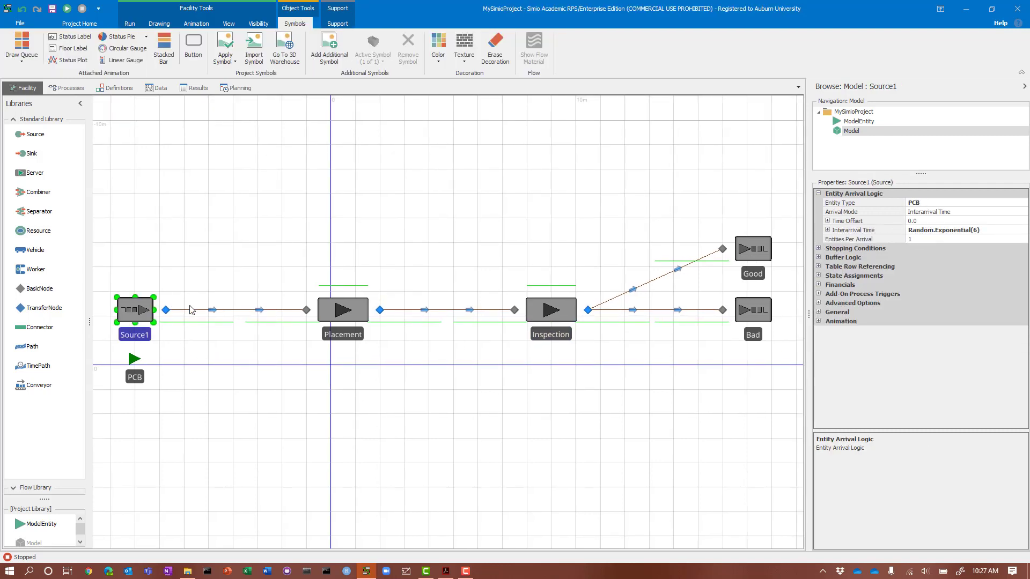
{"action": "left_click", "coordinate": [338, 317]}
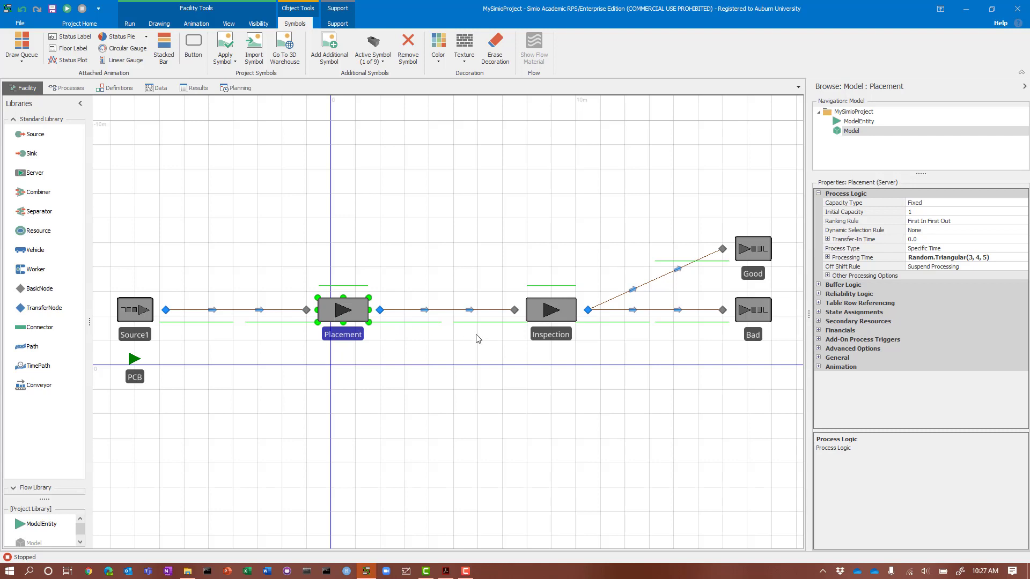
{"action": "left_click", "coordinate": [554, 310]}
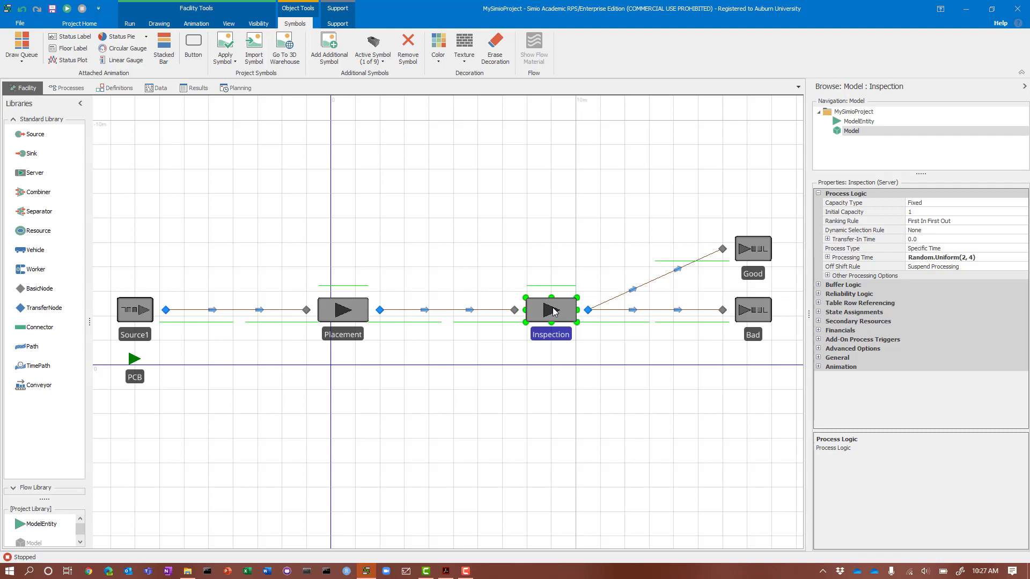
{"action": "left_click", "coordinate": [580, 426]}
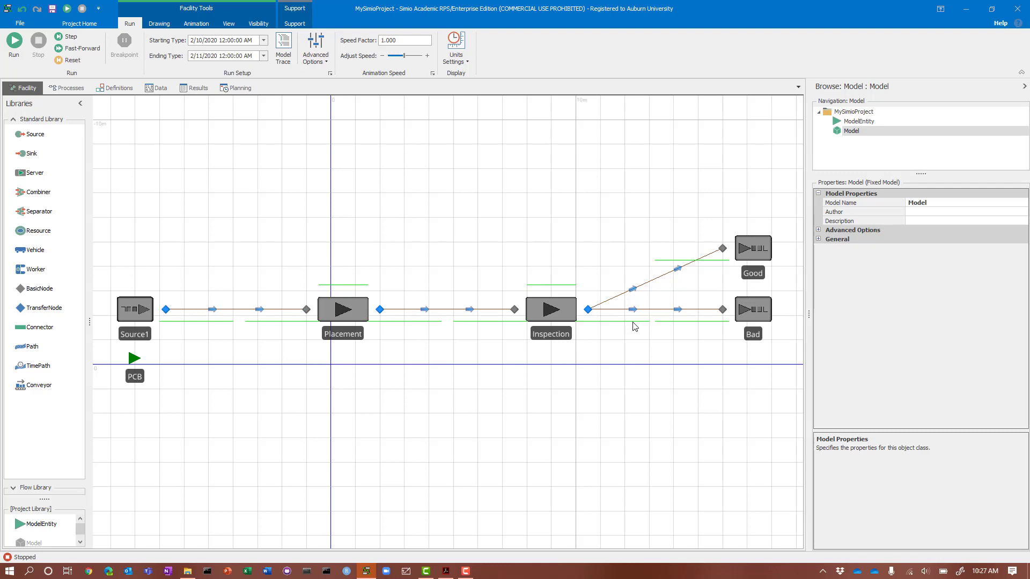
Set the Selection Weight of the connector to Good to .92.
{"action": "left_click", "coordinate": [656, 280]}
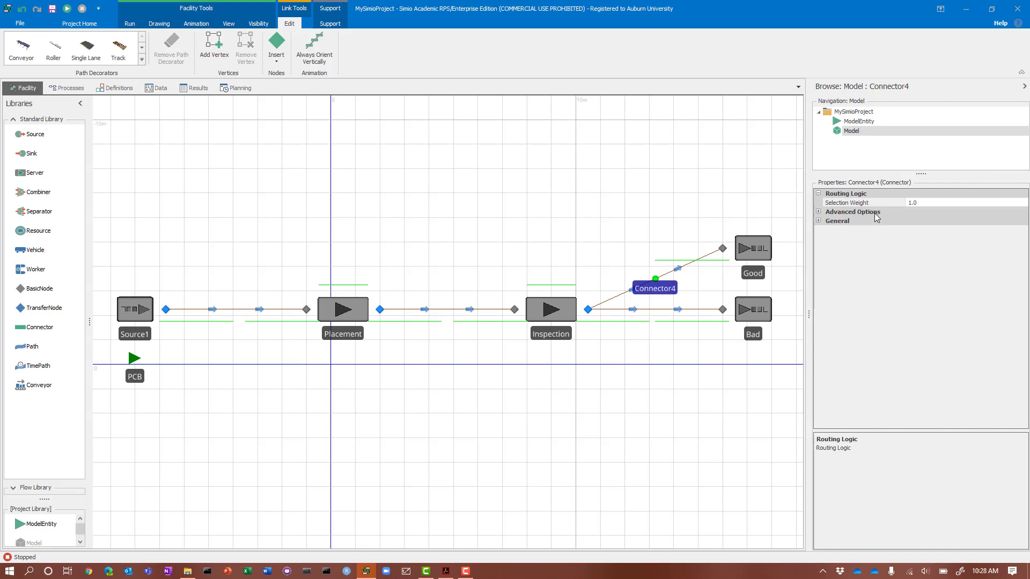
{"action": "left_click", "coordinate": [925, 202]}
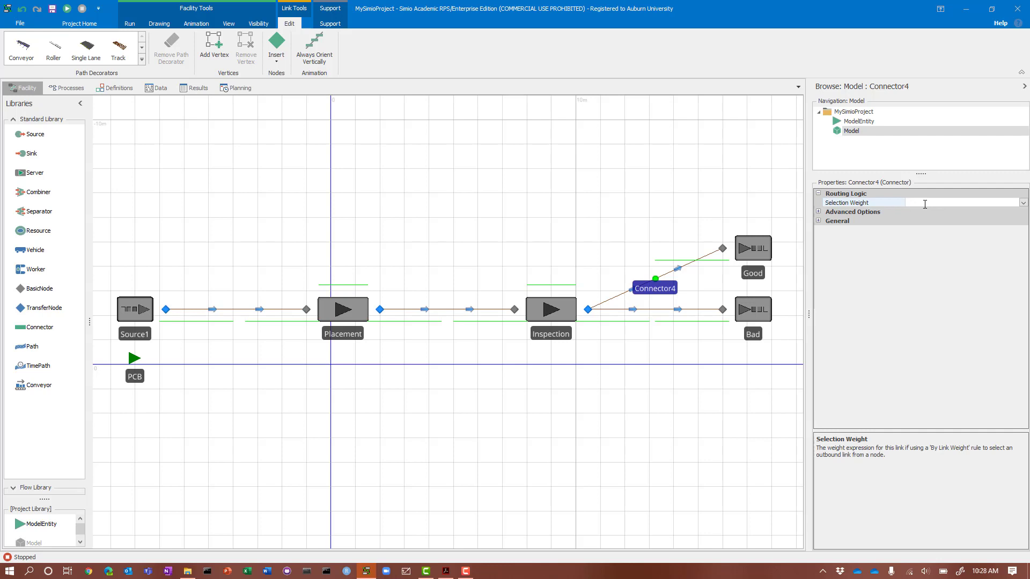
{"action": "type", "text": ".92"}
{"action": "key", "text": "Return"}
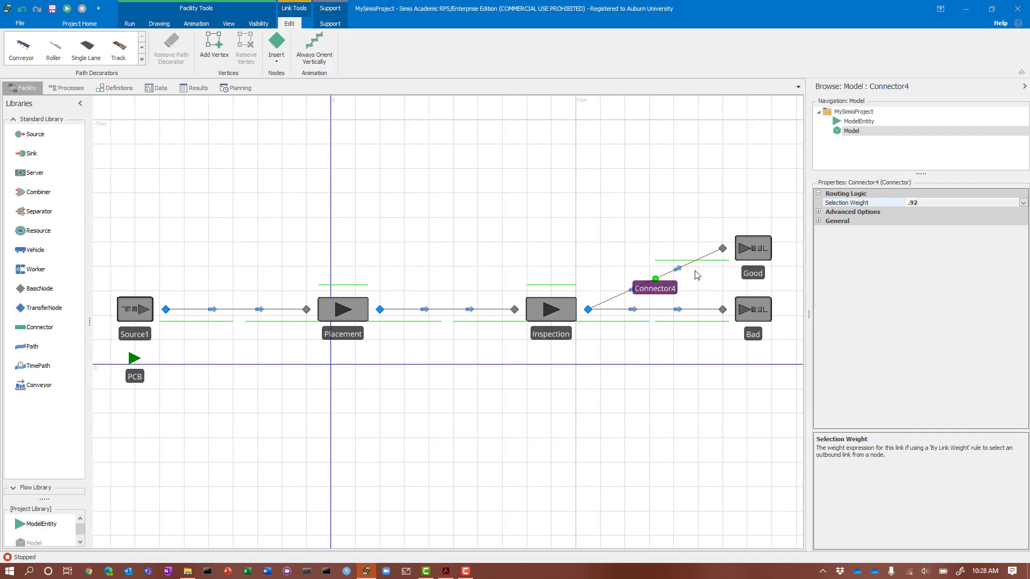
Set the Selection Weight of the connector to Bad to .08.
{"action": "left_click", "coordinate": [661, 310]}
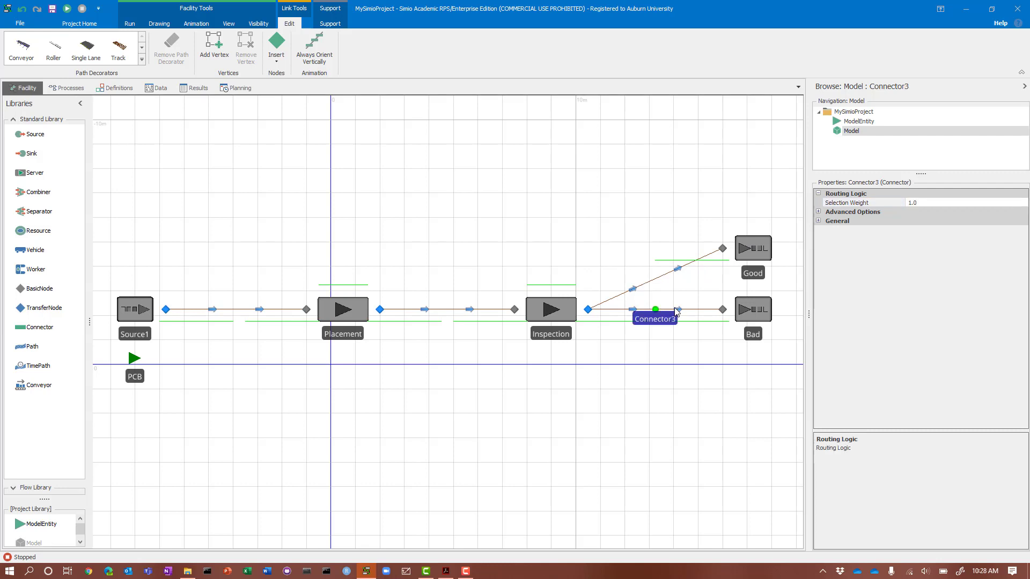
{"action": "left_click", "coordinate": [939, 204]}
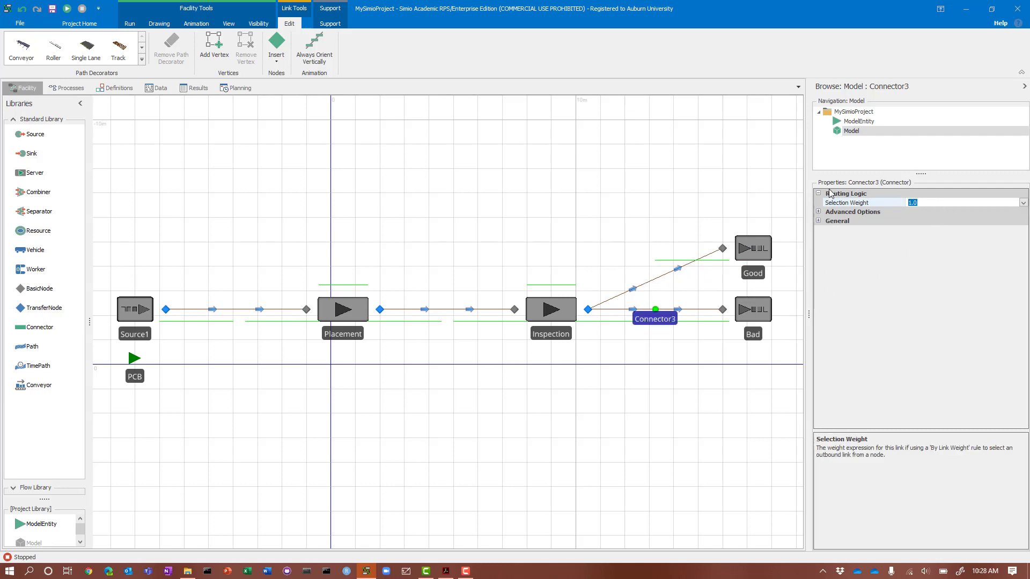
{"action": "type", "text": ".0"}
{"action": "key", "text": "Return"}
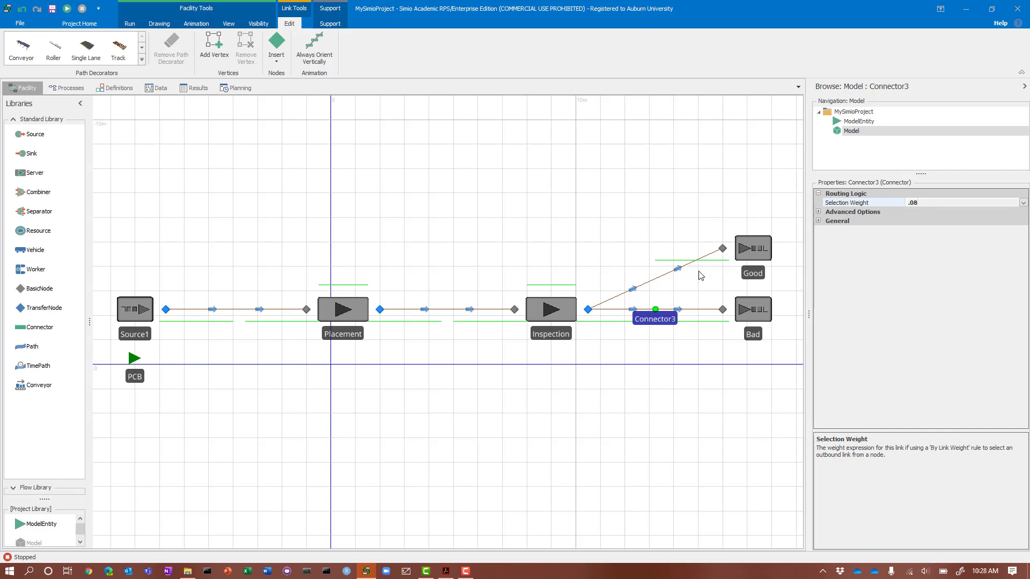
Verify the .92 and .08 weights on the Good and Bad connectors.
{"action": "left_click", "coordinate": [659, 277]}
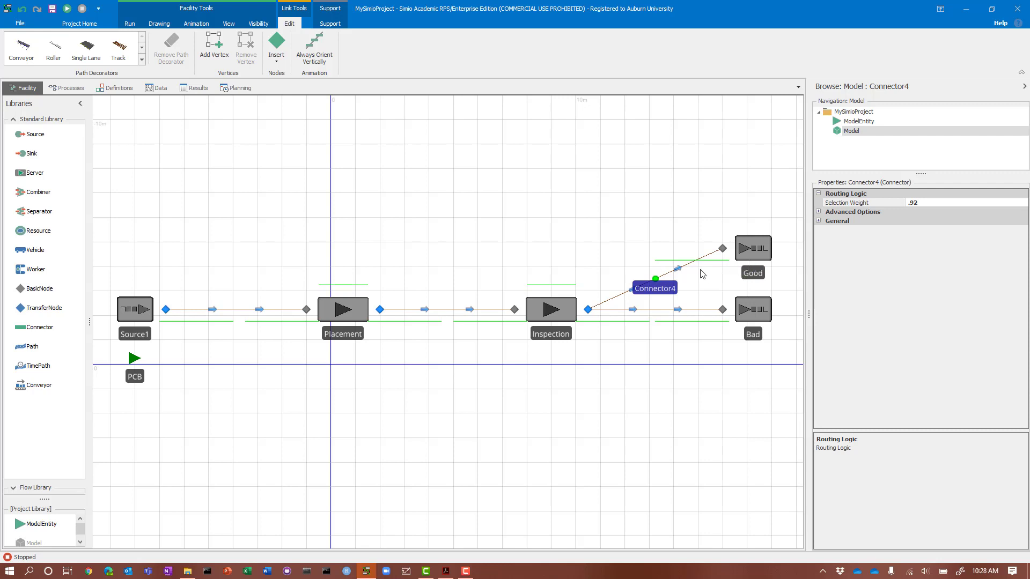
{"action": "left_click", "coordinate": [650, 311]}
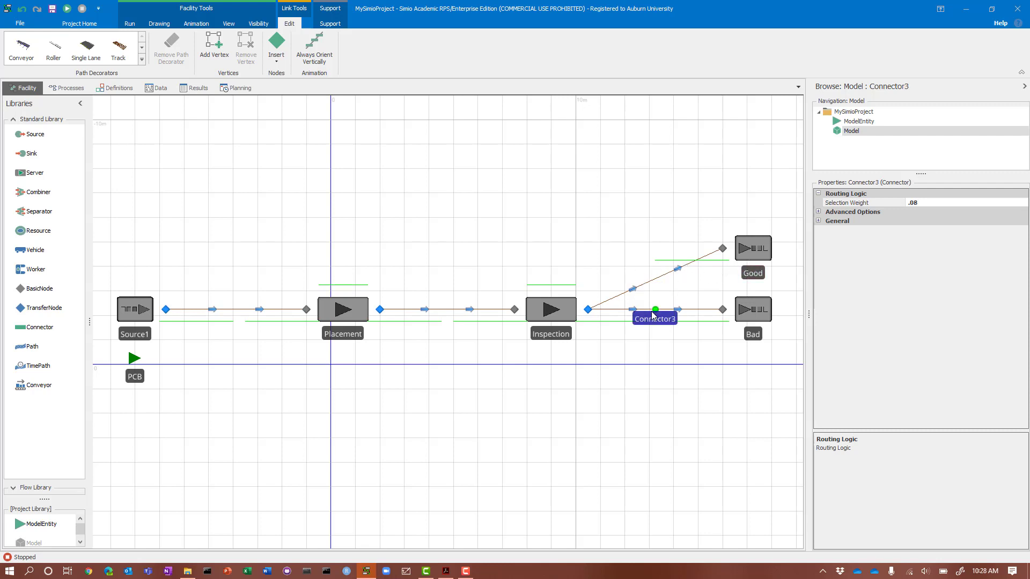
{"action": "left_click", "coordinate": [659, 374]}
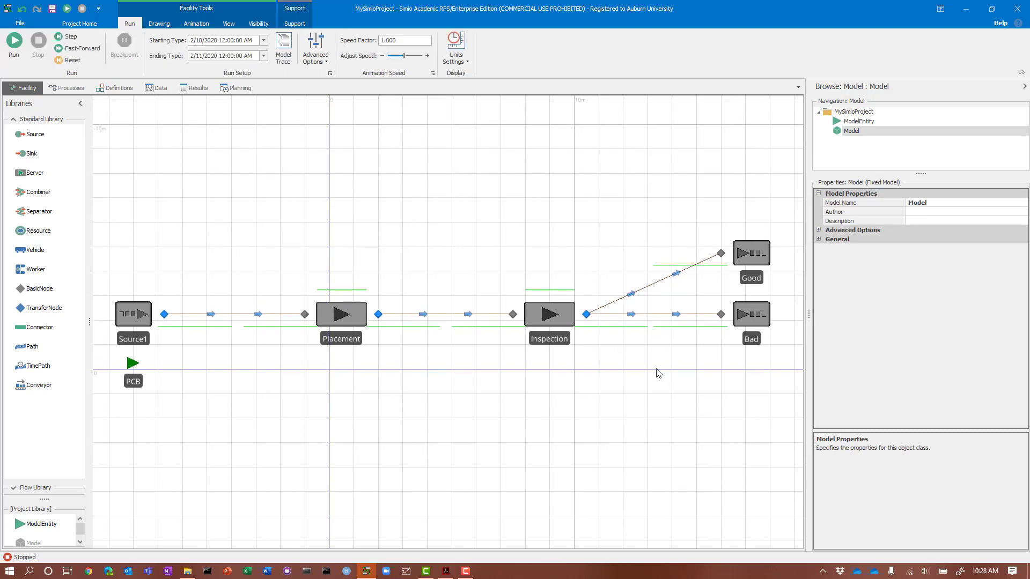
{"action": "left_click", "coordinate": [652, 286]}
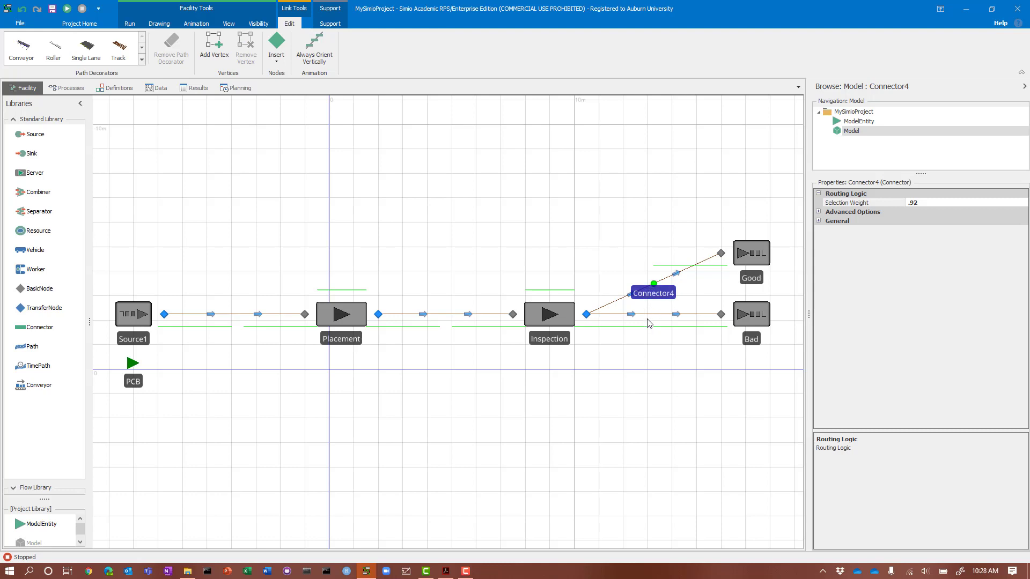
{"action": "left_click", "coordinate": [710, 358]}
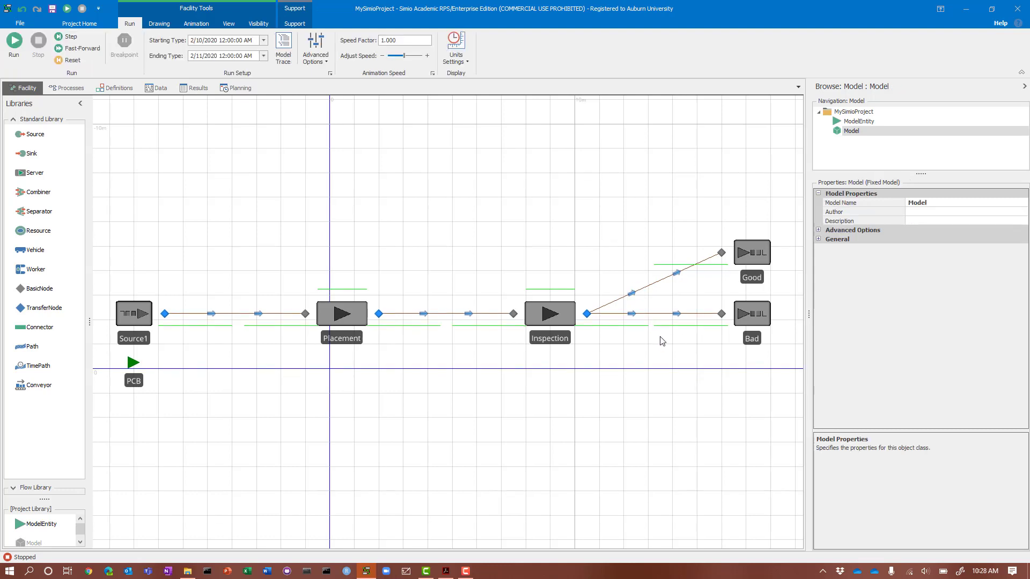
{"action": "left_click_drag", "start_coordinate": [668, 415], "coordinate": [673, 327]}
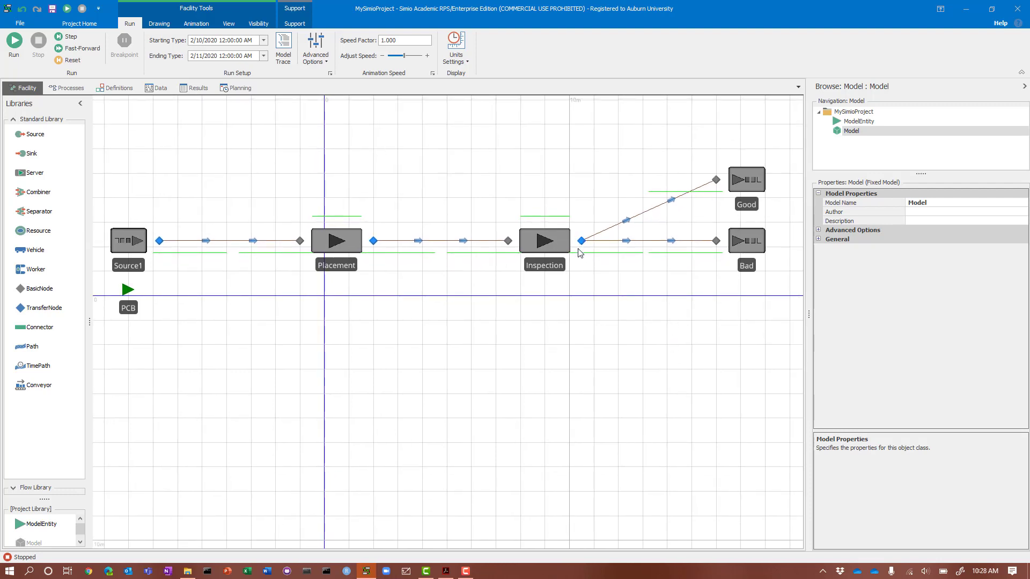
Capture the screen and mark the Inspection node in red with weights w1=.92 and w2=.08.
{"action": "key", "text": "Print"}
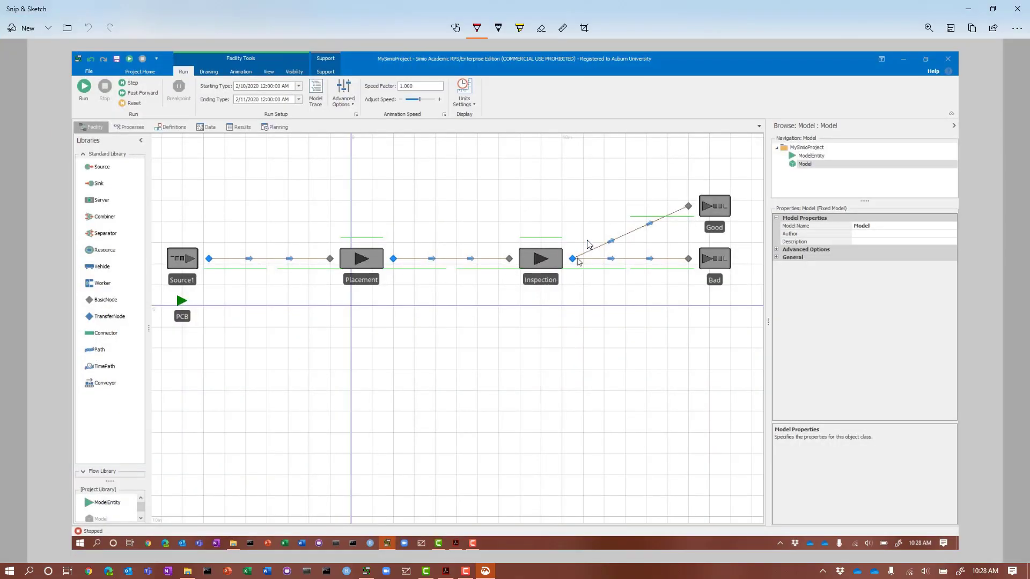
{"action": "mouse_move", "coordinate": [570, 232]}
{"action": "left_mouse_down"}
{"action": "mouse_move", "coordinate": [620, 206]}
{"action": "mouse_move", "coordinate": [625, 191]}
{"action": "mouse_move", "coordinate": [657, 179]}
{"action": "mouse_move", "coordinate": [663, 187]}
{"action": "left_mouse_up"}
{"action": "left_click_drag", "start_coordinate": [674, 166], "coordinate": [690, 175]}
{"action": "mouse_move", "coordinate": [606, 275]}
{"action": "left_mouse_down"}
{"action": "mouse_move", "coordinate": [621, 273]}
{"action": "mouse_move", "coordinate": [631, 290]}
{"action": "mouse_move", "coordinate": [674, 275]}
{"action": "left_mouse_up"}
{"action": "left_click", "coordinate": [648, 287]}
Handwrite the formula p_i = w_i / Σ w_j (j=1 to n) below the layout.
{"action": "mouse_move", "coordinate": [422, 361]}
{"action": "left_mouse_down"}
{"action": "mouse_move", "coordinate": [424, 379]}
{"action": "mouse_move", "coordinate": [467, 362]}
{"action": "mouse_move", "coordinate": [468, 371]}
{"action": "left_mouse_up"}
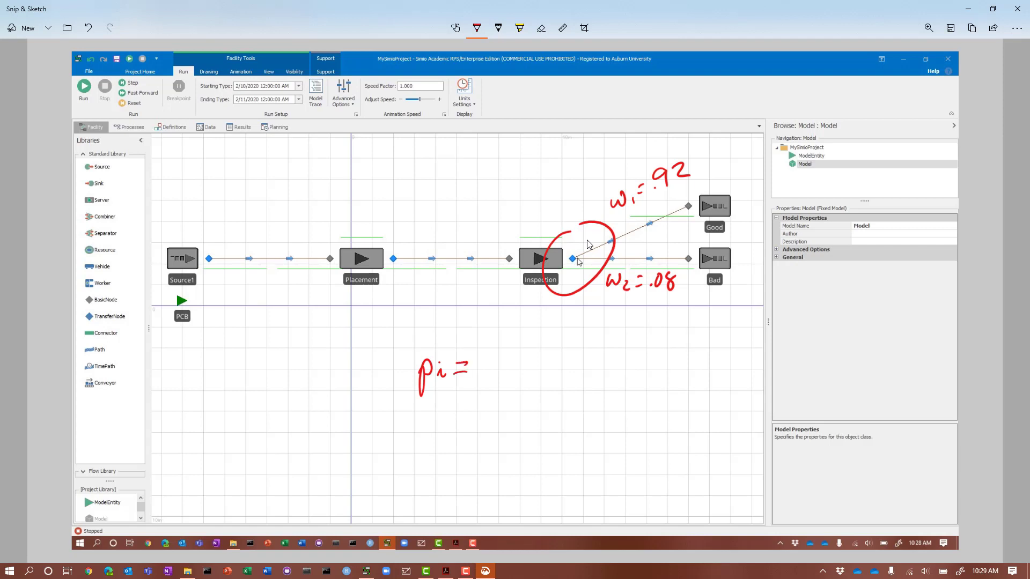
{"action": "mouse_move", "coordinate": [508, 333]}
{"action": "left_mouse_down"}
{"action": "mouse_move", "coordinate": [514, 344]}
{"action": "mouse_move", "coordinate": [527, 331]}
{"action": "mouse_move", "coordinate": [538, 349]}
{"action": "mouse_move", "coordinate": [513, 356]}
{"action": "mouse_move", "coordinate": [572, 355]}
{"action": "left_mouse_up"}
{"action": "mouse_move", "coordinate": [516, 374]}
{"action": "left_mouse_down"}
{"action": "mouse_move", "coordinate": [495, 401]}
{"action": "mouse_move", "coordinate": [518, 406]}
{"action": "mouse_move", "coordinate": [544, 377]}
{"action": "mouse_move", "coordinate": [545, 406]}
{"action": "mouse_move", "coordinate": [546, 384]}
{"action": "mouse_move", "coordinate": [511, 422]}
{"action": "left_mouse_up"}
{"action": "left_click_drag", "start_coordinate": [520, 414], "coordinate": [518, 428]}
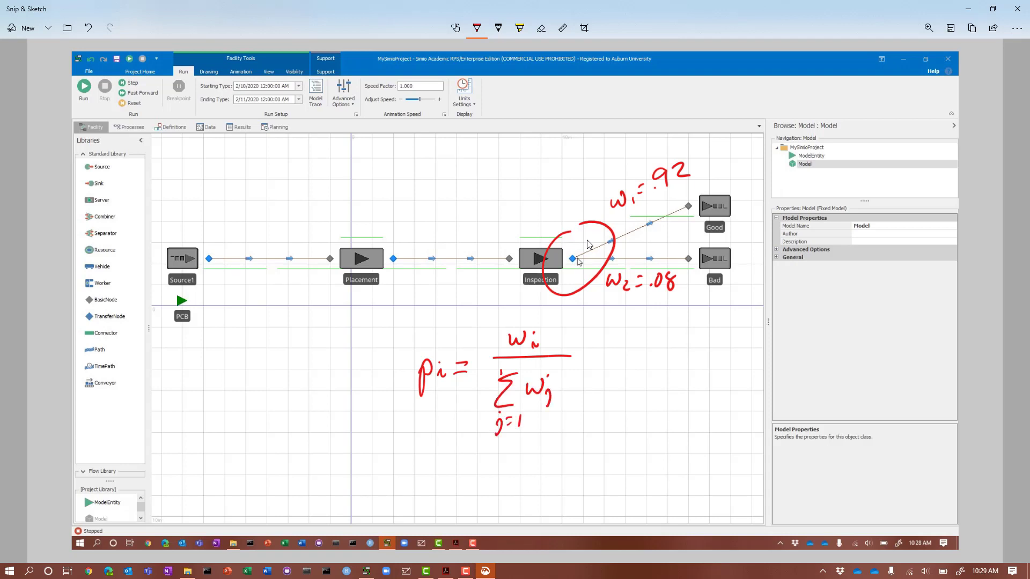
{"action": "left_click_drag", "start_coordinate": [504, 375], "coordinate": [512, 372]}
Jot the example numbers 92, 9.8 and .8 beside the formula.
{"action": "left_click_drag", "start_coordinate": [677, 339], "coordinate": [669, 363]}
{"action": "left_click_drag", "start_coordinate": [682, 347], "coordinate": [701, 362]}
{"action": "left_click_drag", "start_coordinate": [671, 407], "coordinate": [693, 397]}
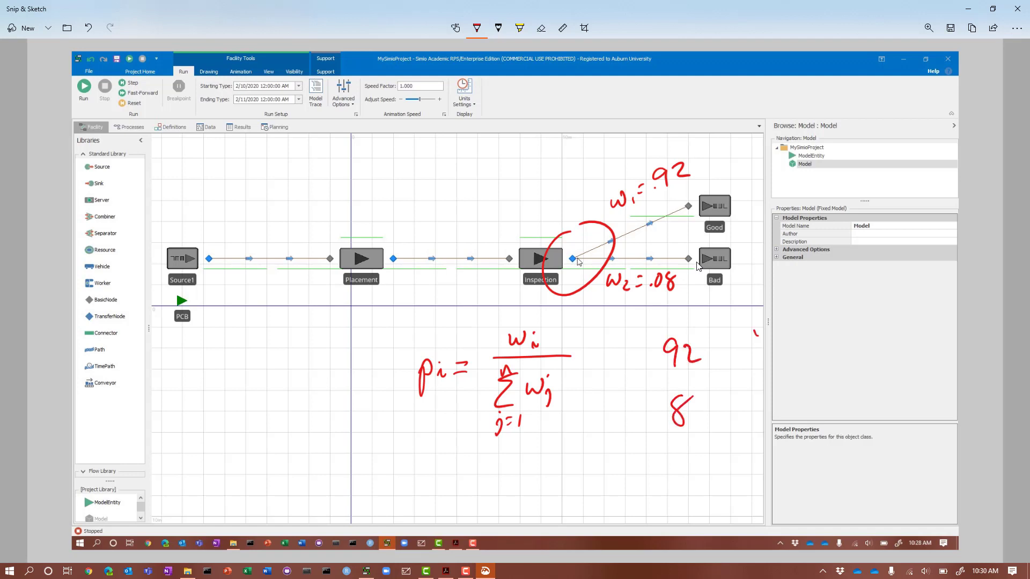
{"action": "left_click", "coordinate": [759, 356]}
{"action": "mouse_move", "coordinate": [754, 333]}
{"action": "left_mouse_down"}
{"action": "mouse_move", "coordinate": [770, 358]}
{"action": "mouse_move", "coordinate": [776, 337]}
{"action": "left_mouse_up"}
{"action": "left_click_drag", "start_coordinate": [764, 393], "coordinate": [773, 390]}
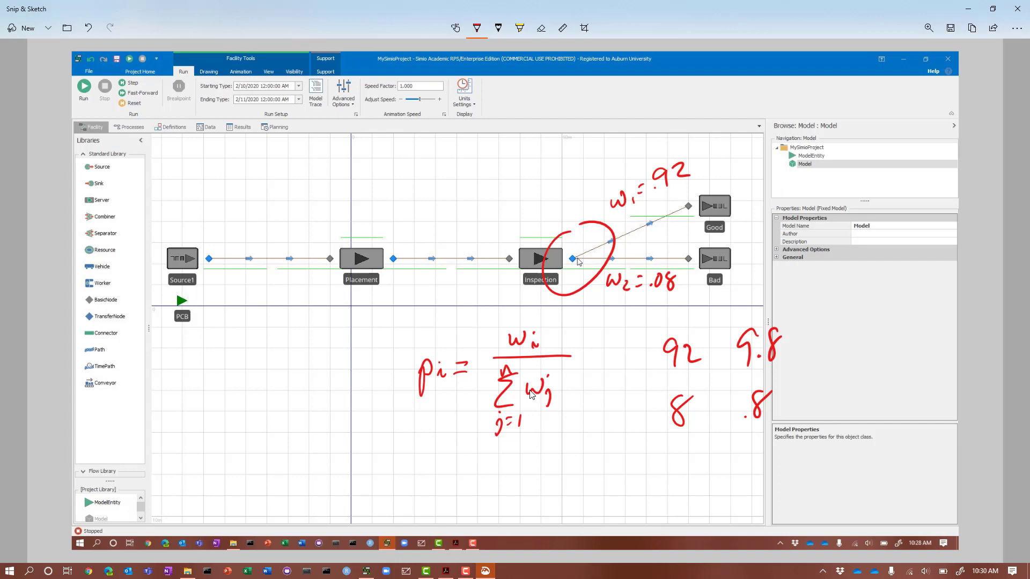
Back in Simio, run the PCB model at speed factor 20 and fast-forward to the end.
{"action": "left_click", "coordinate": [1018, 10]}
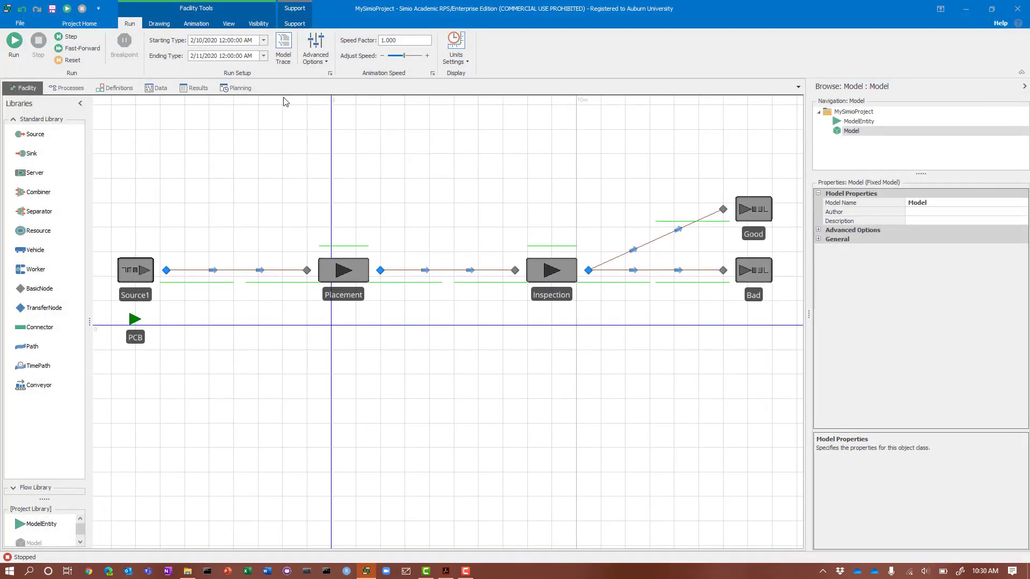
{"action": "left_click", "coordinate": [15, 43]}
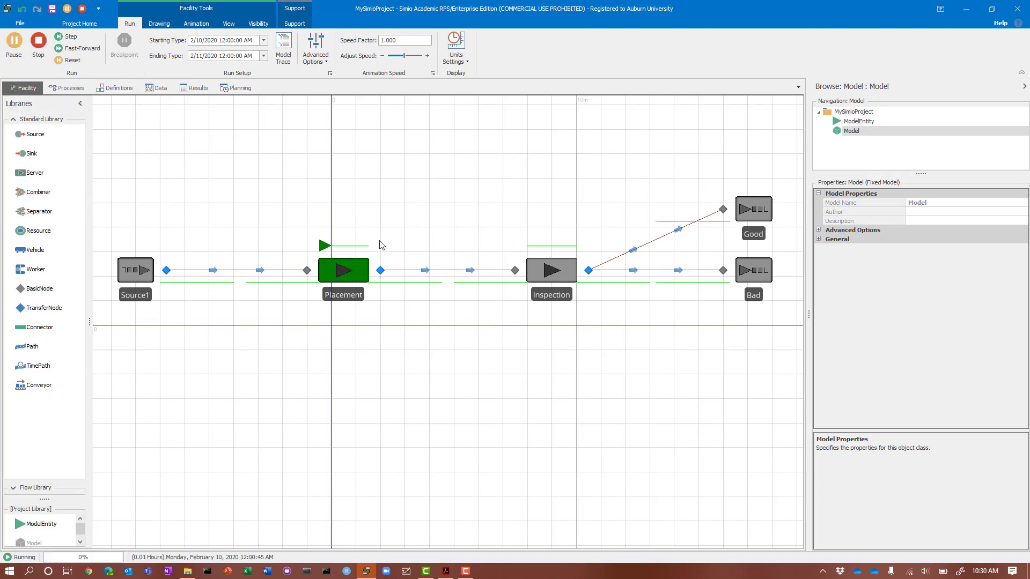
{"action": "left_click", "coordinate": [404, 42]}
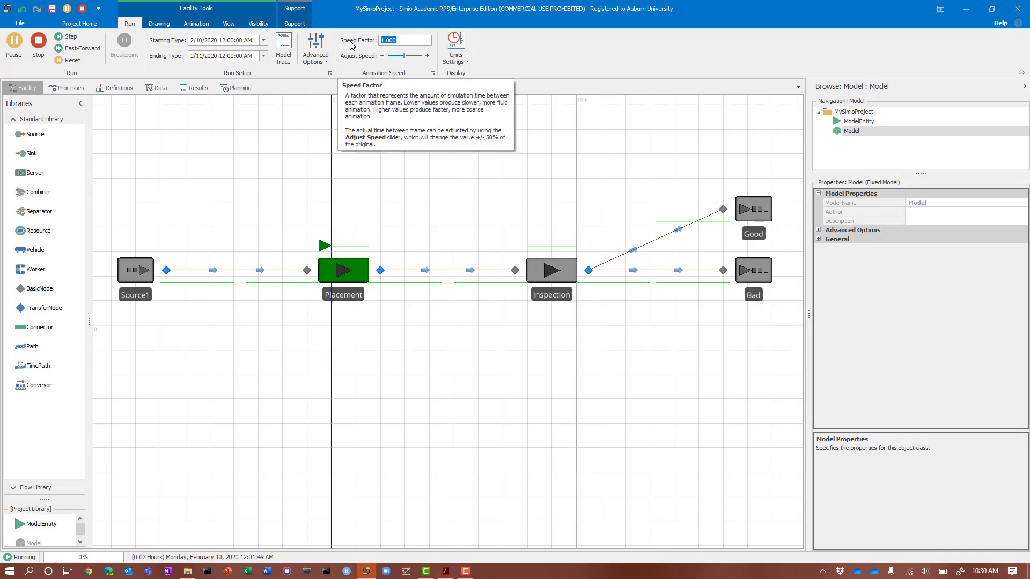
{"action": "type", "text": "10"}
{"action": "key", "text": "Return"}
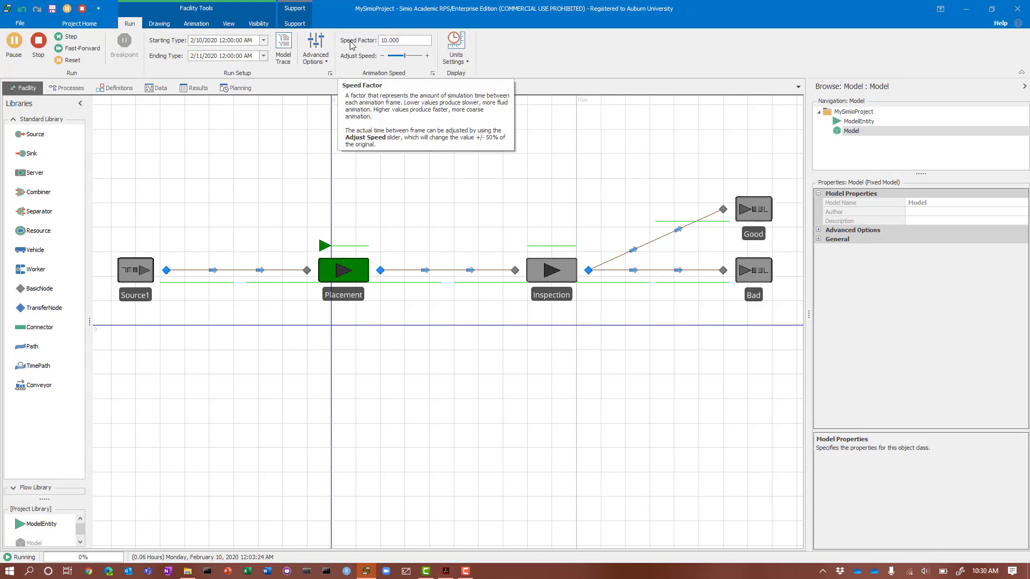
{"action": "double_click", "coordinate": [383, 40]}
{"action": "type", "text": "20"}
{"action": "left_click_drag", "start_coordinate": [583, 454], "coordinate": [575, 470]}
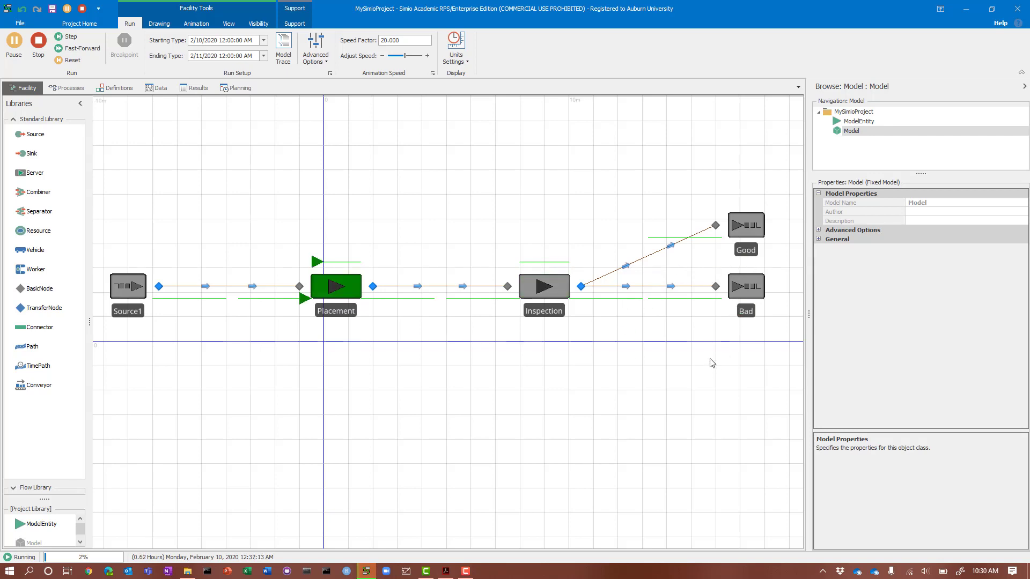
{"action": "left_click", "coordinate": [82, 48]}
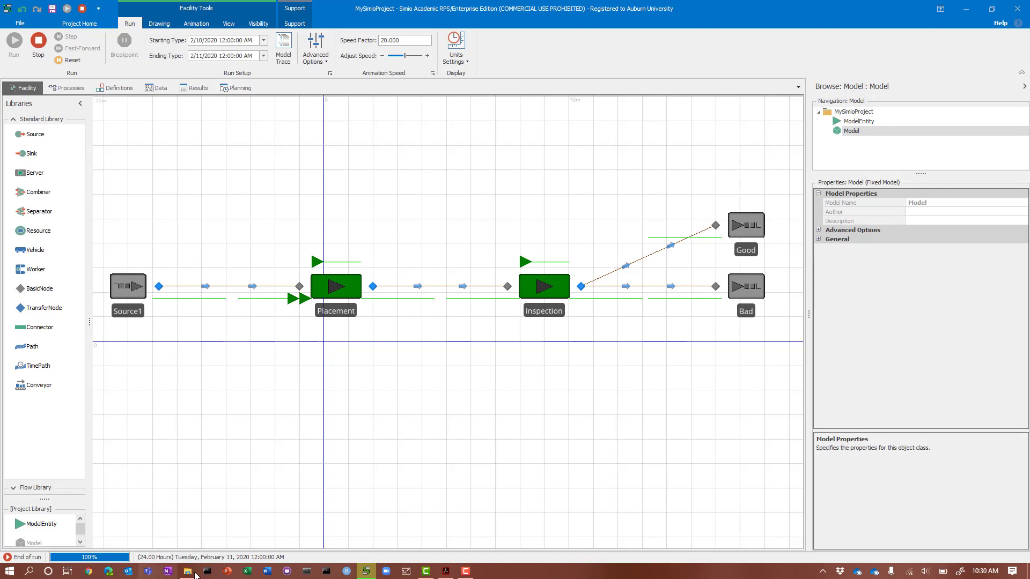
Review results showing 226 Good and 28 Bad parts, then stop and return to Facility.
{"action": "left_click", "coordinate": [194, 90]}
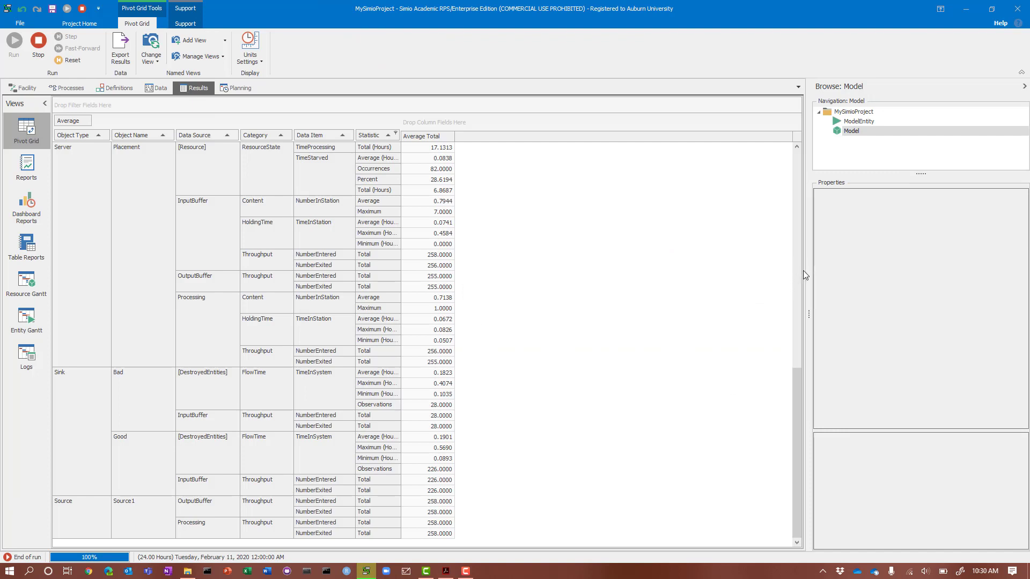
{"action": "left_click_drag", "start_coordinate": [797, 270], "coordinate": [789, 506]}
{"action": "left_click", "coordinate": [44, 38]}
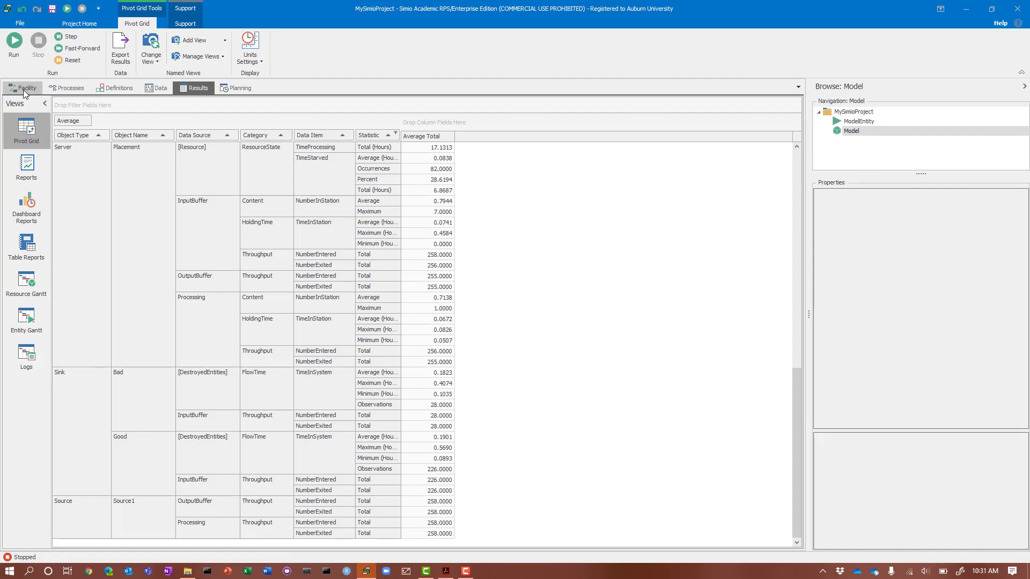
{"action": "left_click", "coordinate": [23, 89]}
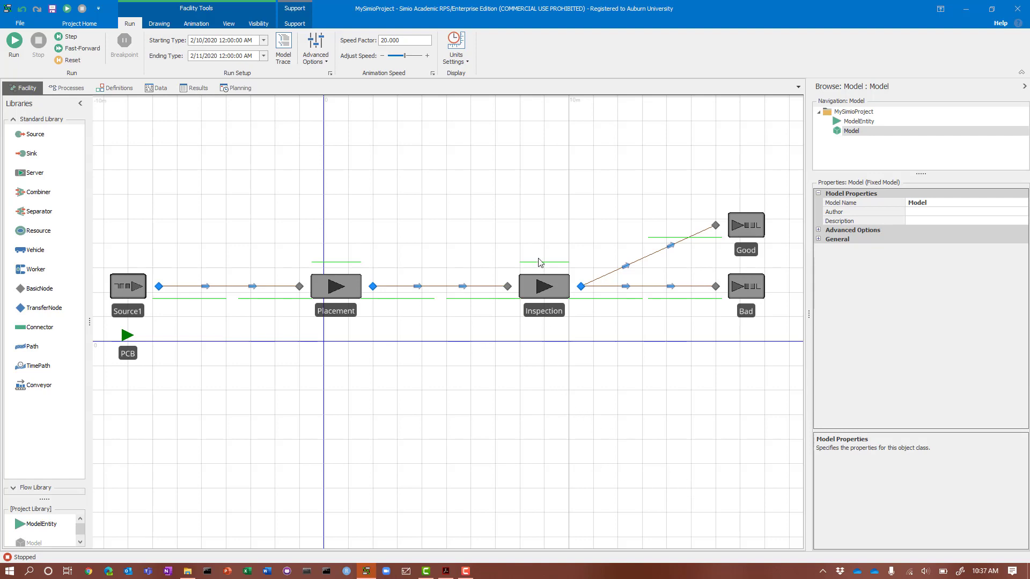
Create a new experiment ending at a 1200-hour run length and run its 10 replications.
{"action": "scroll", "coordinate": [526, 226], "scroll_direction": "up", "scroll_amount": 1}
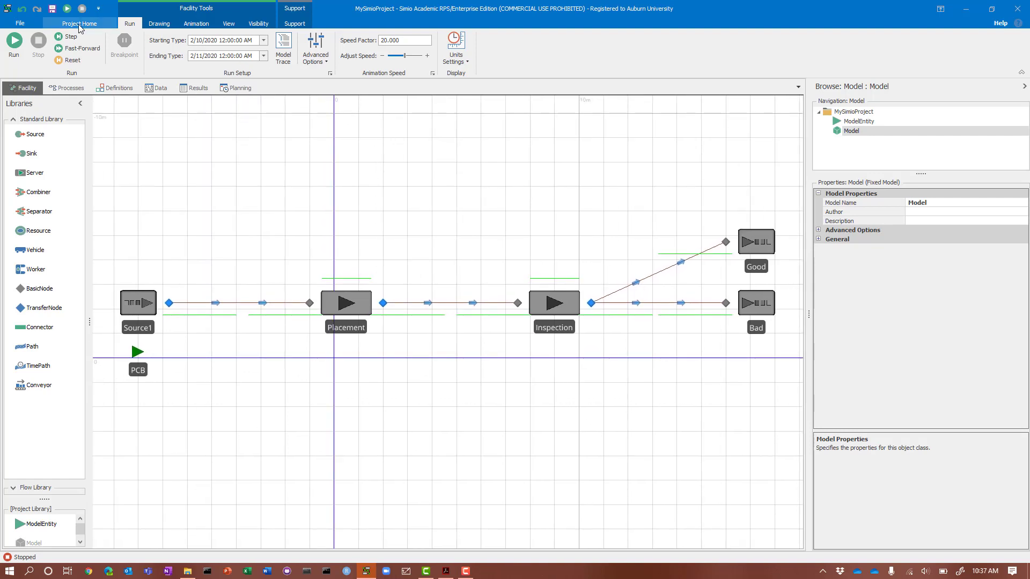
{"action": "left_click", "coordinate": [79, 24]}
{"action": "left_click", "coordinate": [113, 49]}
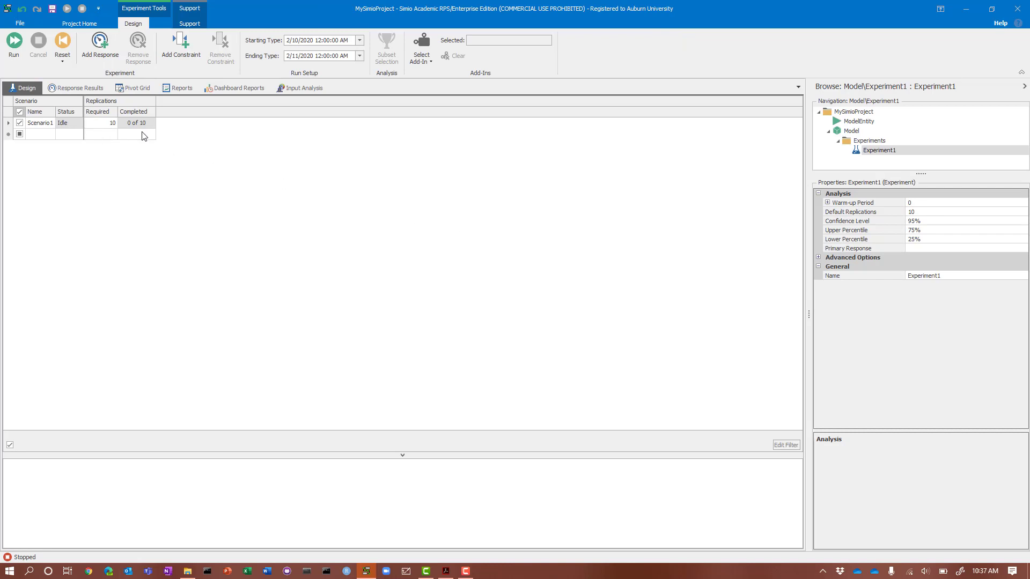
{"action": "left_click", "coordinate": [359, 56]}
{"action": "left_click", "coordinate": [313, 103]}
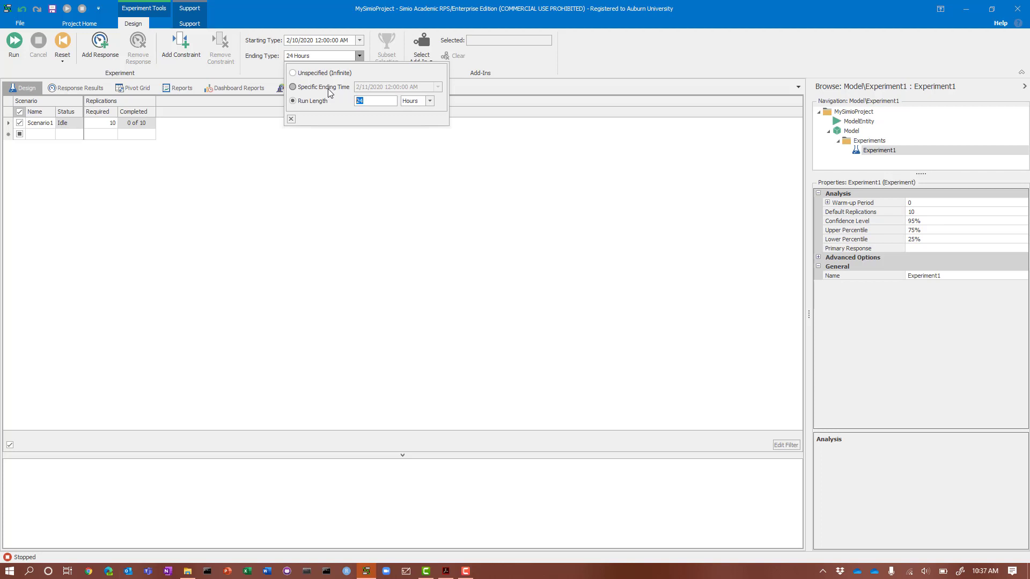
{"action": "type", "text": "1200"}
{"action": "left_click", "coordinate": [371, 224]}
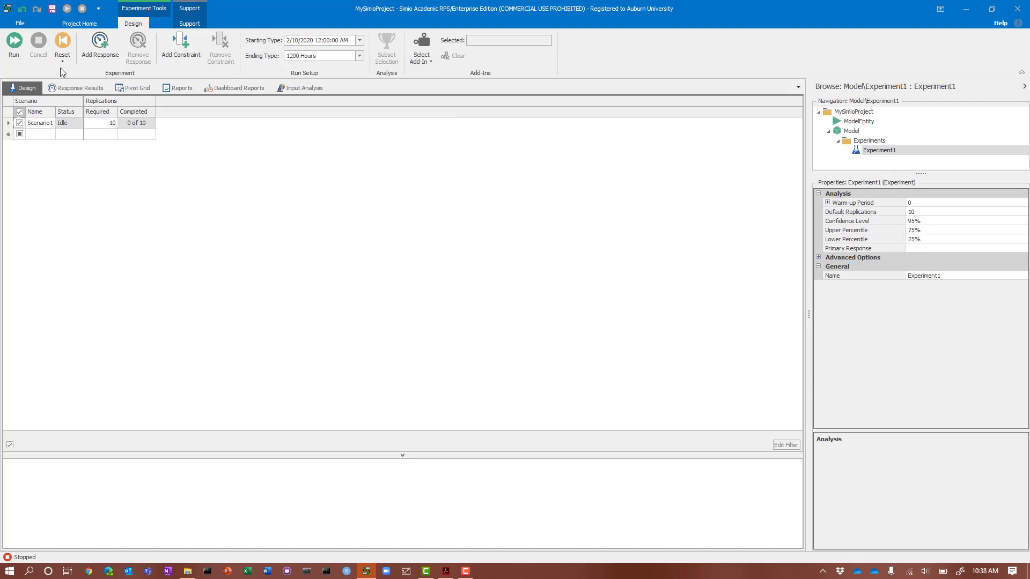
{"action": "left_click", "coordinate": [16, 44]}
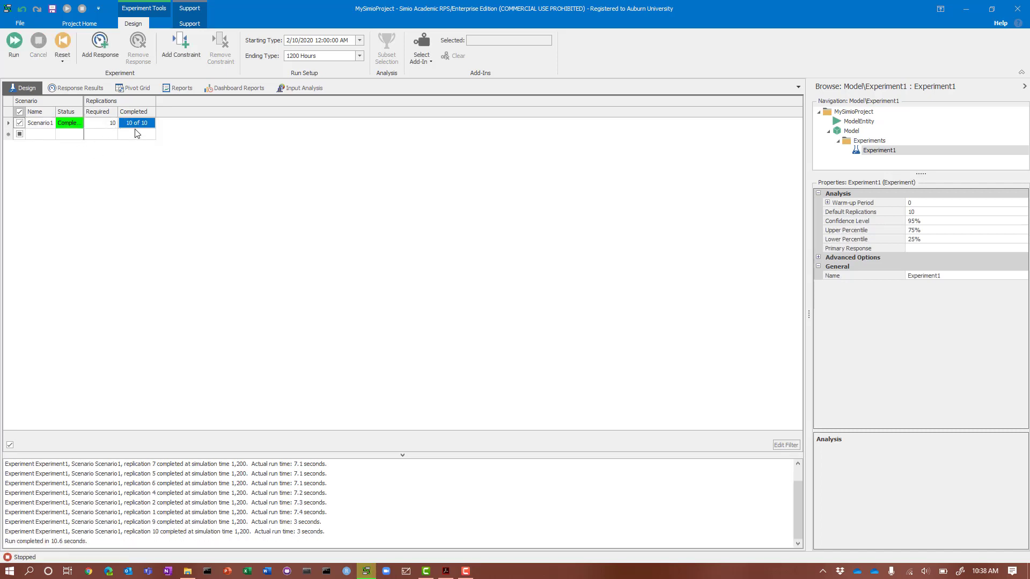
Filter the Pivot Grid to Sink rows for Bad and Good, then reset the experiment.
{"action": "left_click", "coordinate": [142, 88]}
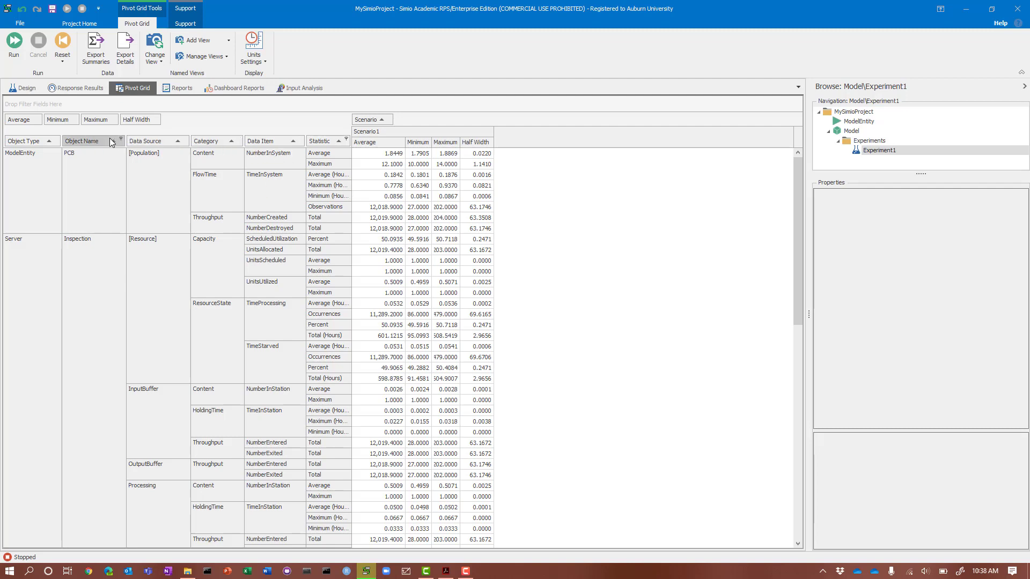
{"action": "left_click", "coordinate": [36, 140]}
{"action": "left_click", "coordinate": [57, 138]}
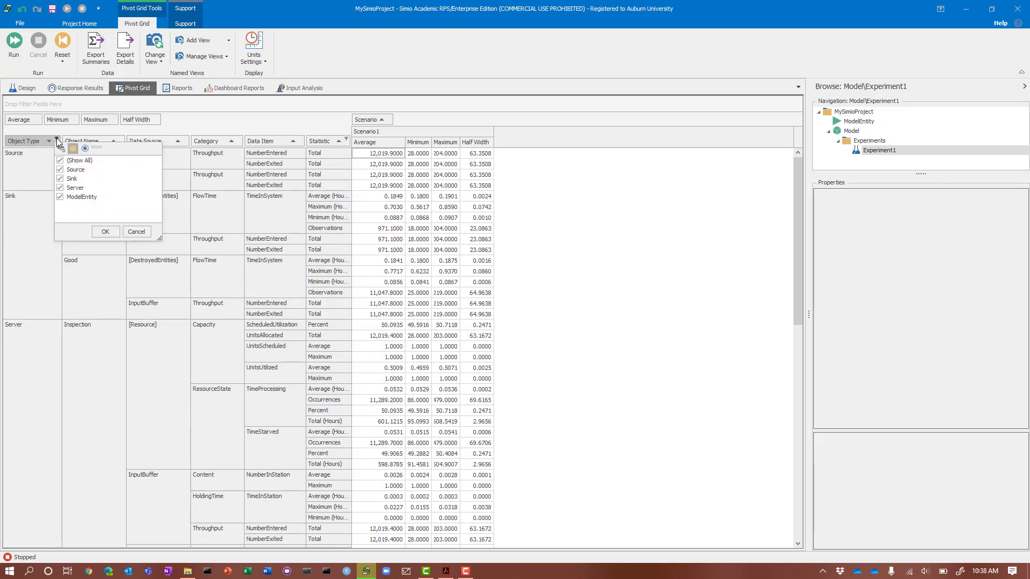
{"action": "left_click", "coordinate": [60, 160]}
{"action": "left_click", "coordinate": [60, 178]}
{"action": "left_click", "coordinate": [102, 232]}
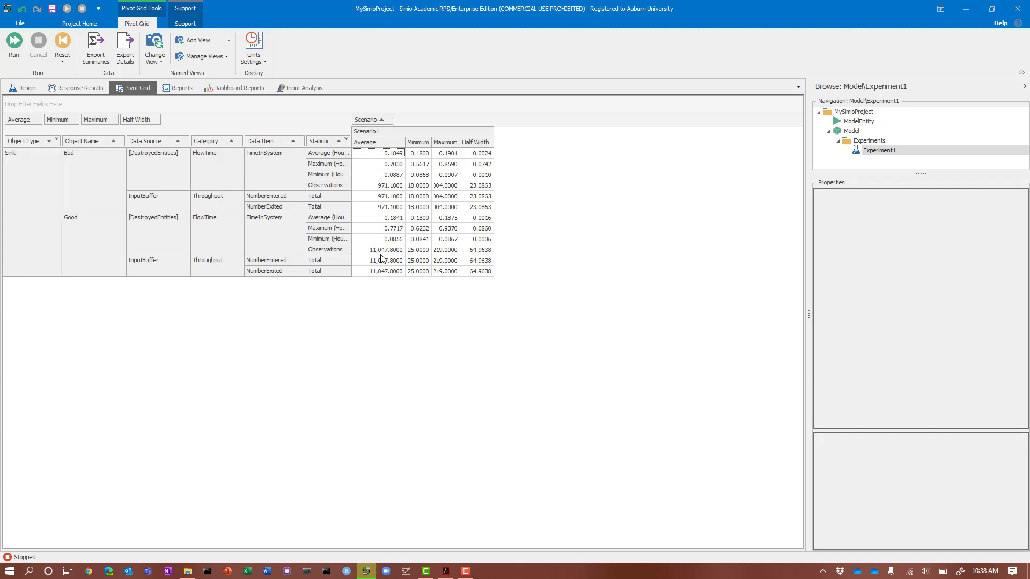
{"action": "left_click", "coordinate": [26, 88]}
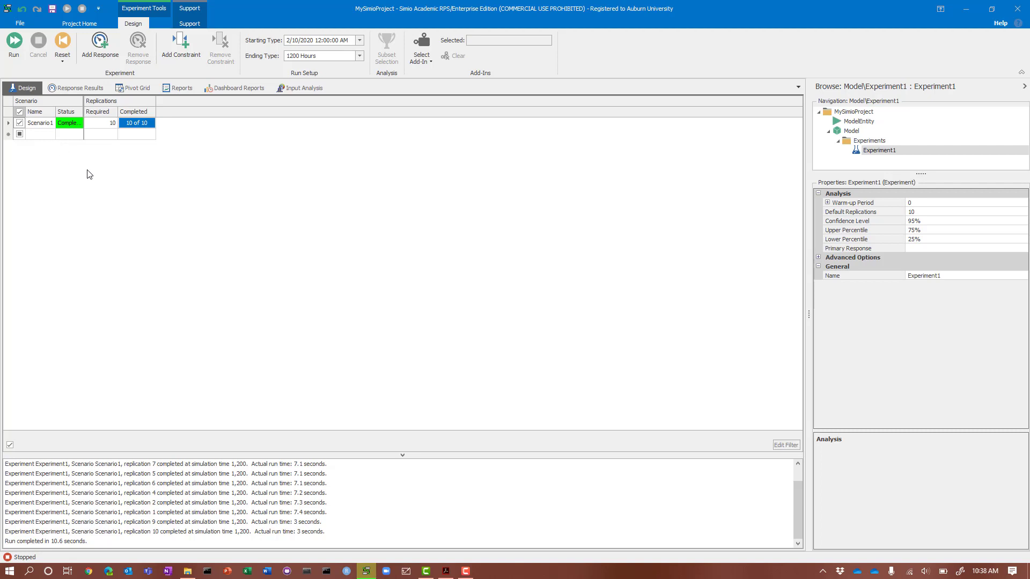
{"action": "left_click", "coordinate": [62, 43]}
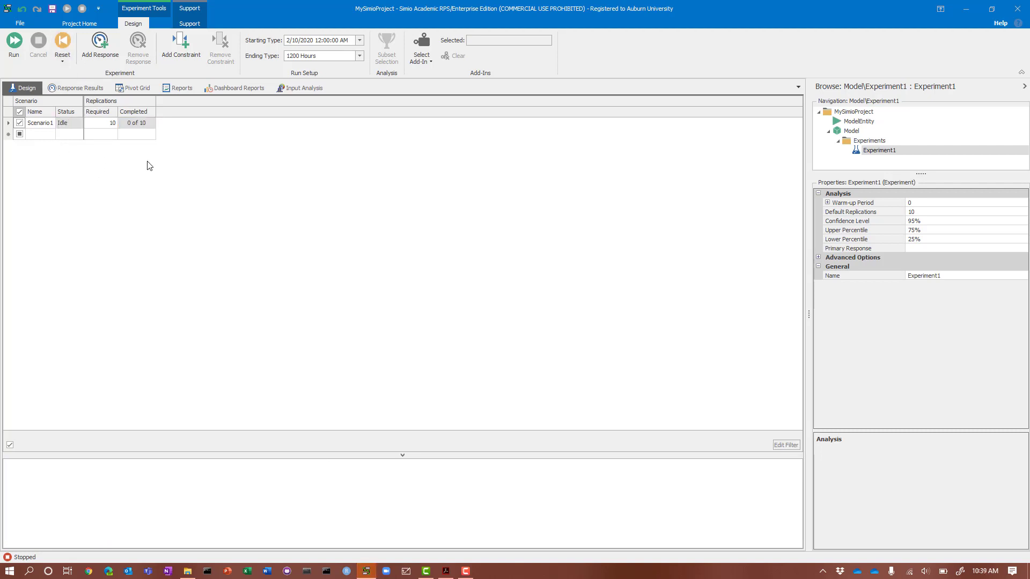
Create response PropGood and enter Good.InputBuffer.NumberEntered in its expression editor.
{"action": "left_click", "coordinate": [98, 52]}
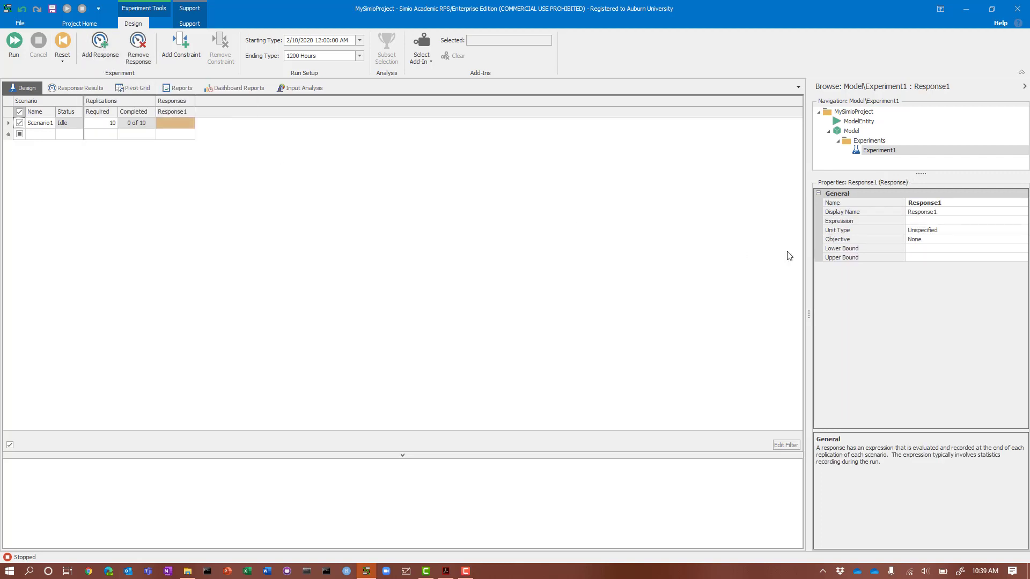
{"action": "left_click", "coordinate": [950, 204]}
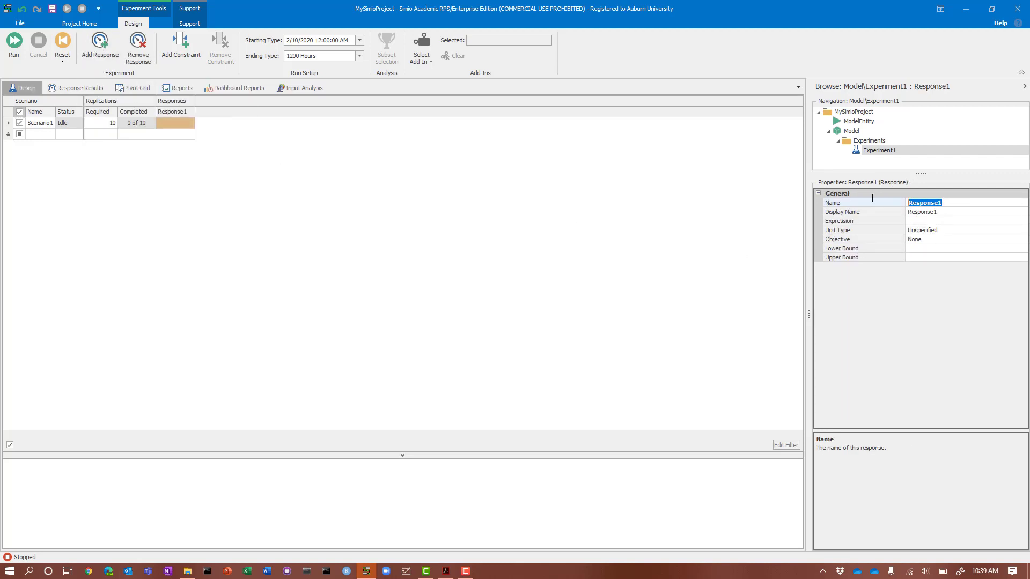
{"action": "type", "text": "Prop"}
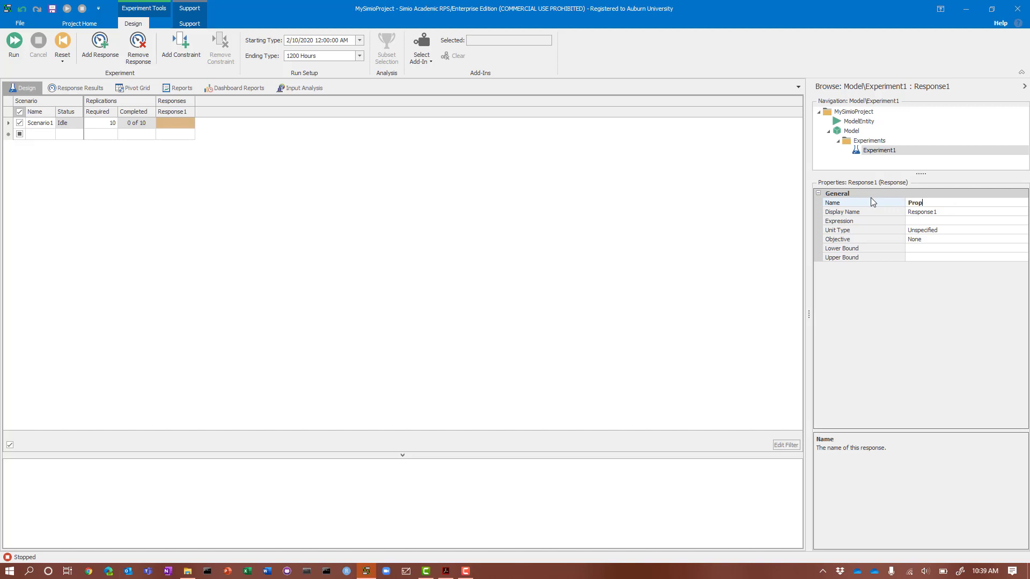
{"action": "type", "text": "Good"}
{"action": "key", "text": "Return"}
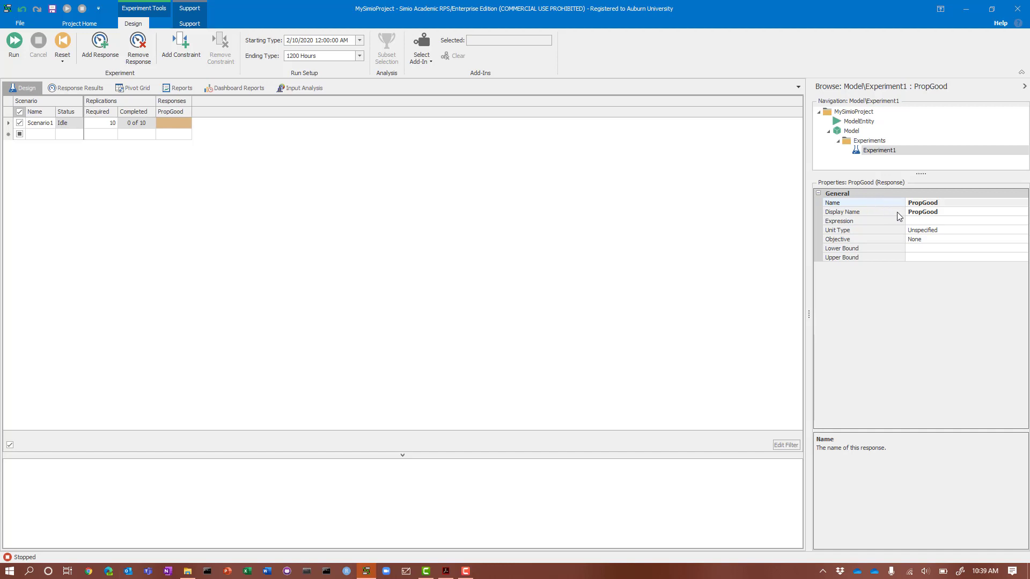
{"action": "left_click", "coordinate": [917, 222]}
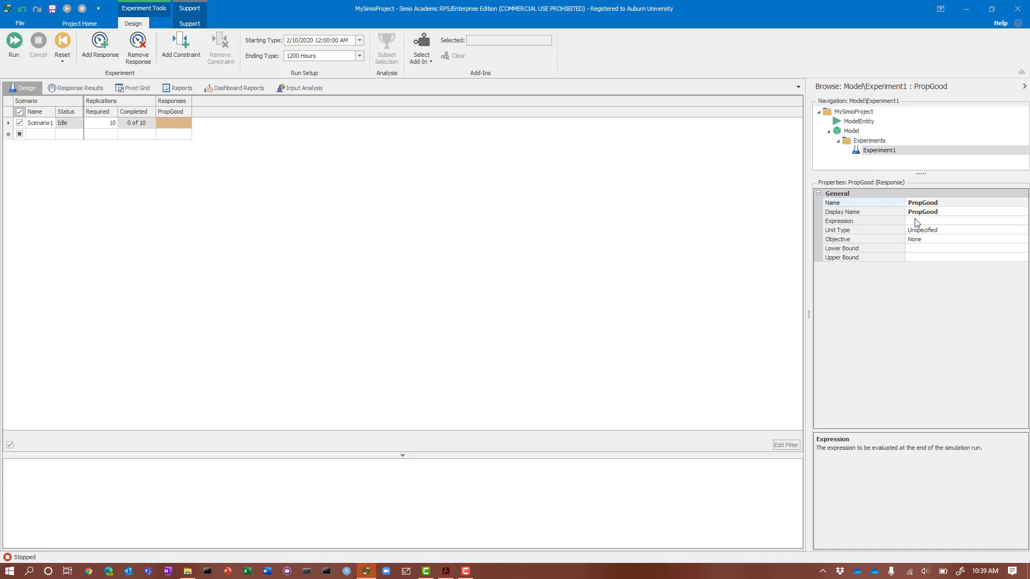
{"action": "left_click", "coordinate": [1023, 221]}
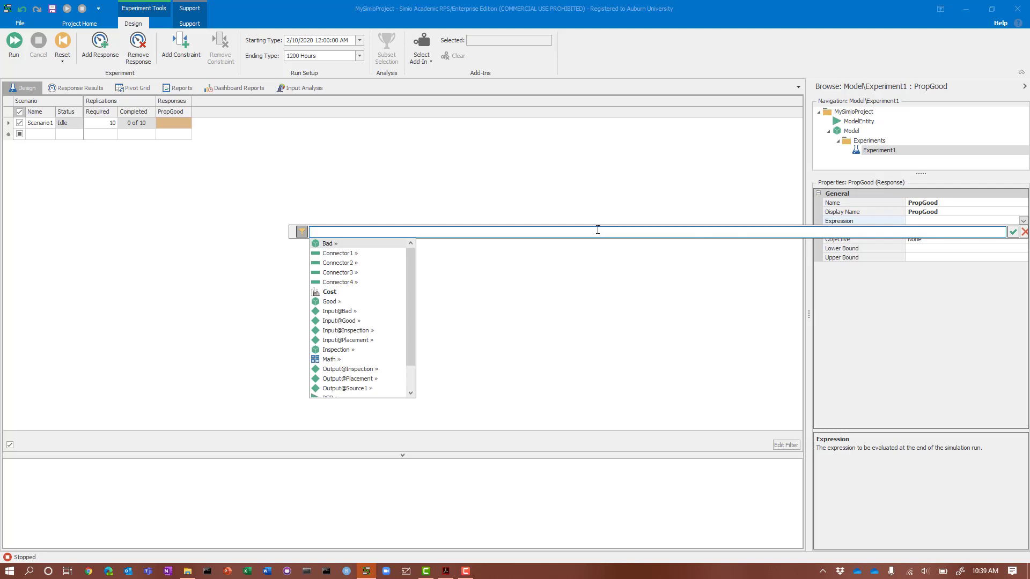
{"action": "left_click", "coordinate": [598, 231]}
{"action": "type", "text": "G"}
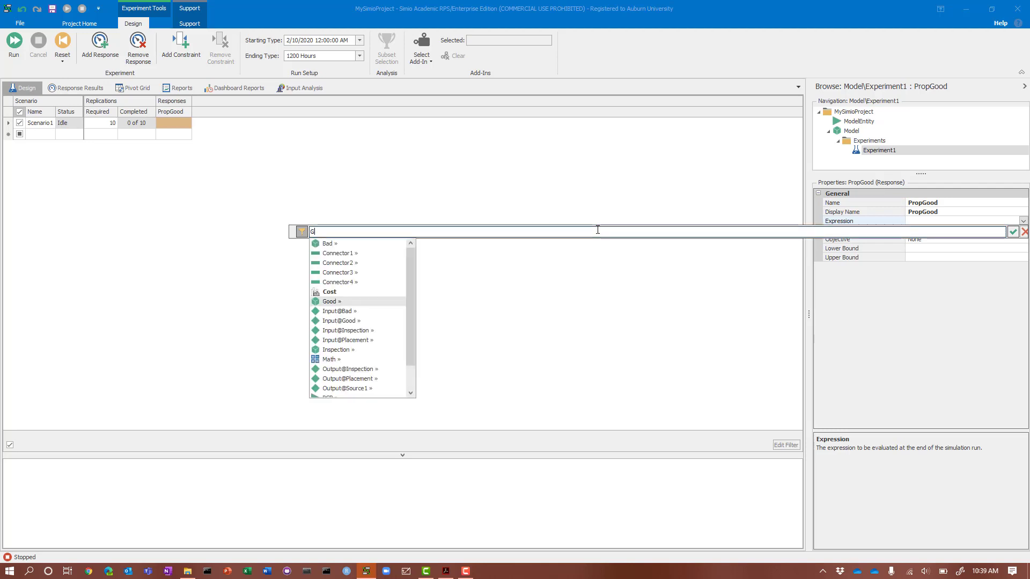
{"action": "type", "text": "ood."}
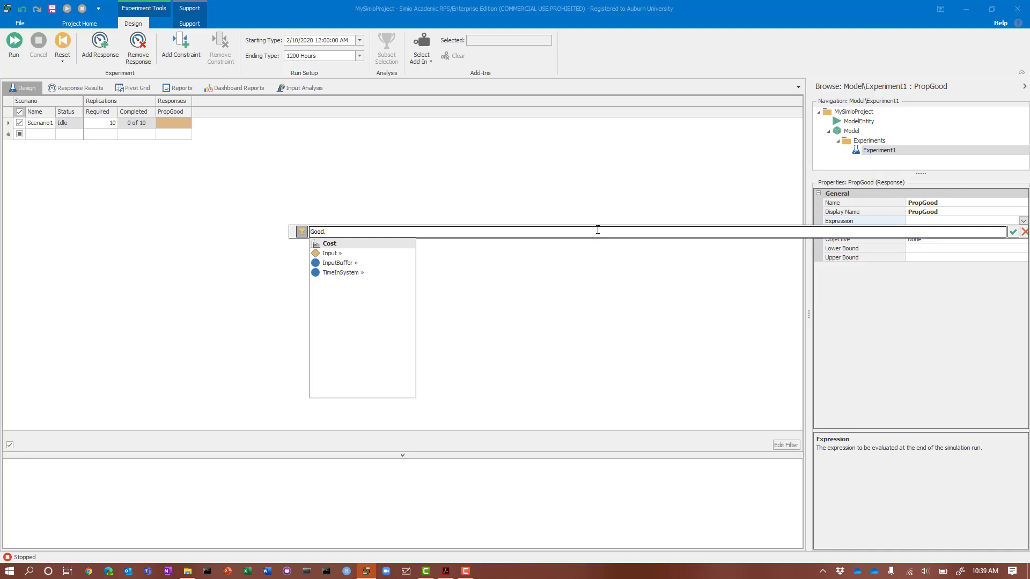
{"action": "type", "text": "Inpu"}
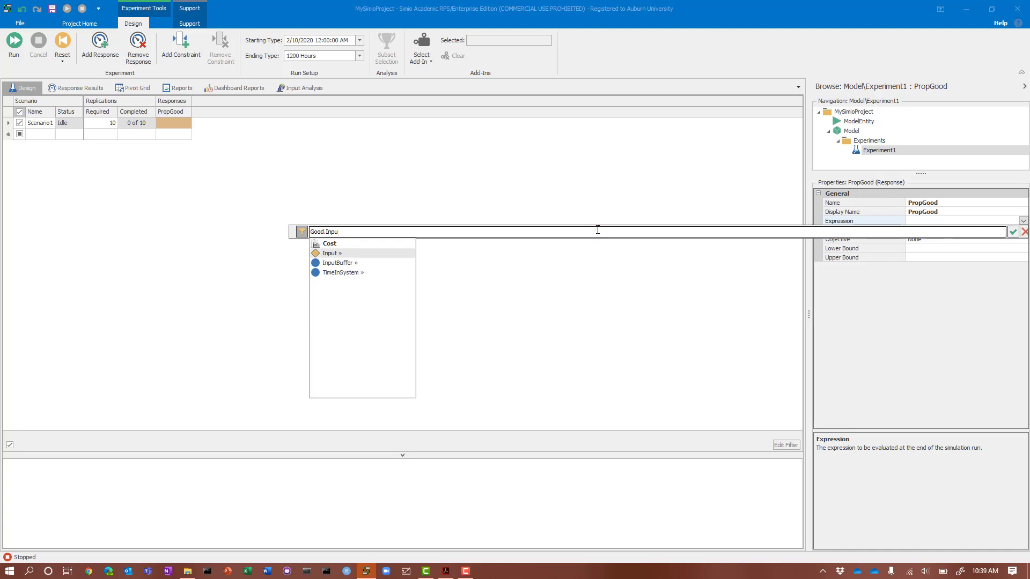
{"action": "type", "text": "tP"}
{"action": "type", "text": "Buffer."}
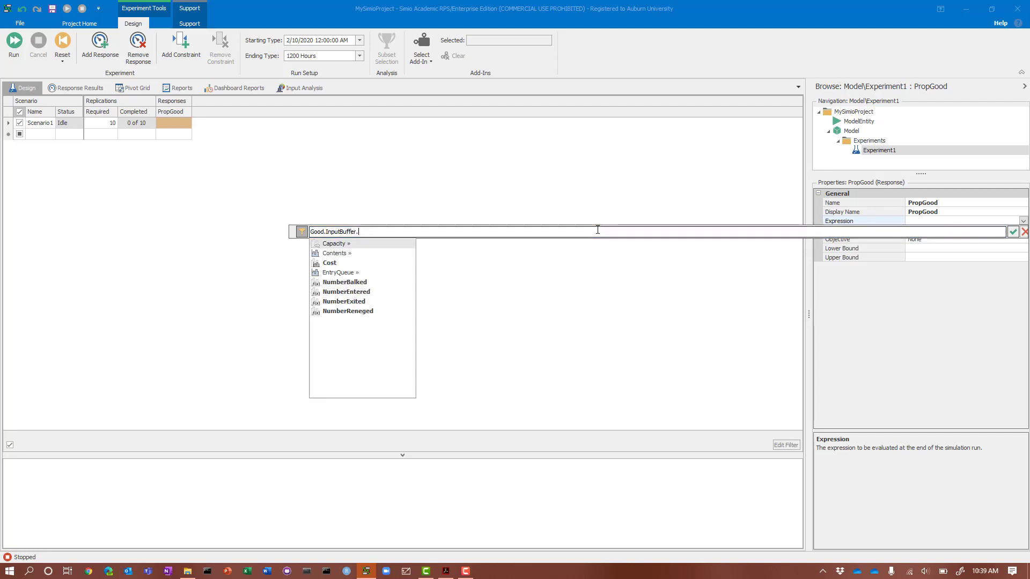
{"action": "double_click", "coordinate": [354, 292]}
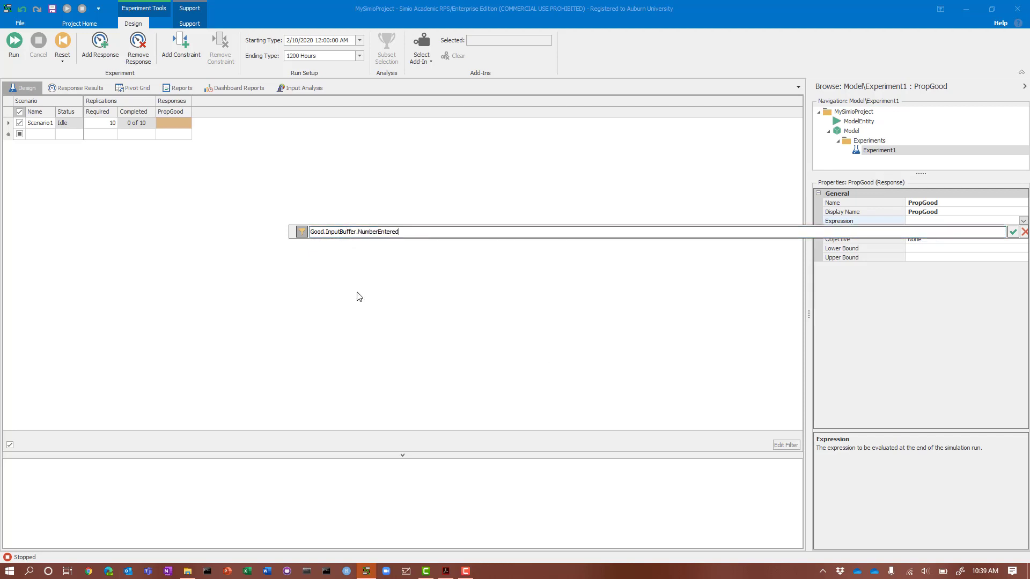
{"action": "left_click", "coordinate": [1013, 232]}
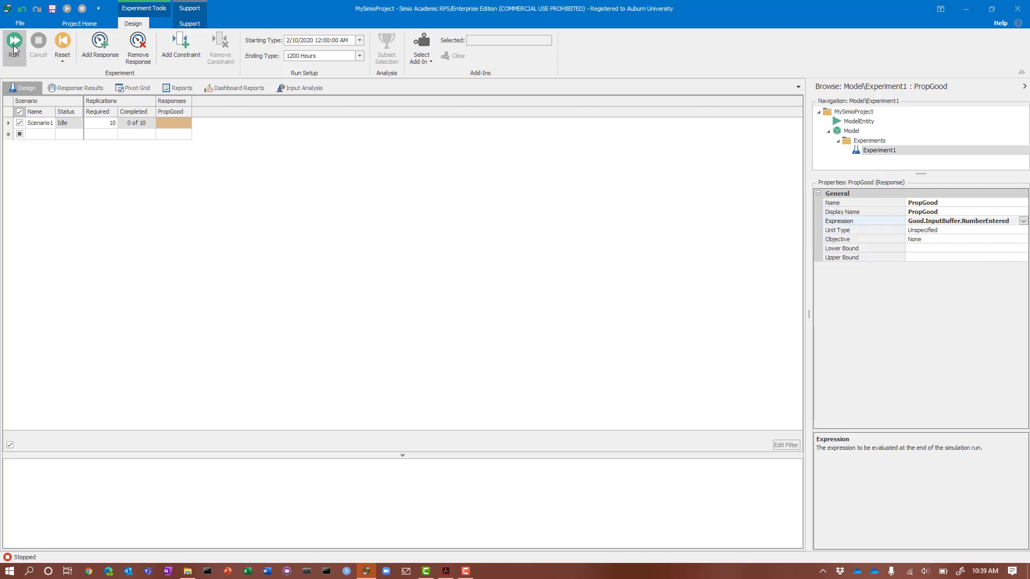
Create response PropBad and enter Bad.InputBuffer.NumberEntered in its expression editor.
{"action": "left_click", "coordinate": [100, 44]}
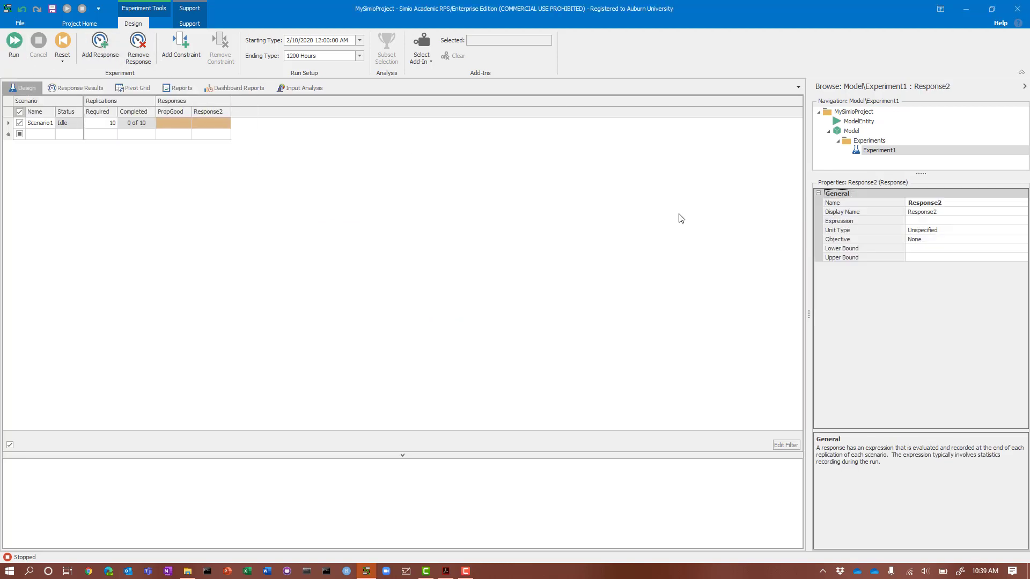
{"action": "left_click", "coordinate": [955, 203]}
{"action": "type", "text": "PropBa"}
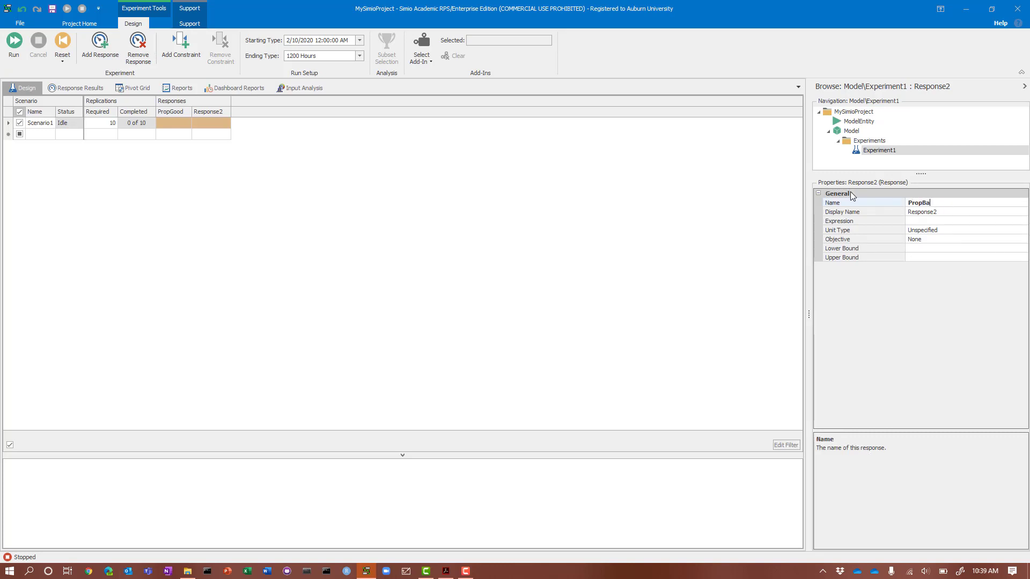
{"action": "type", "text": "d"}
{"action": "key", "text": "Return"}
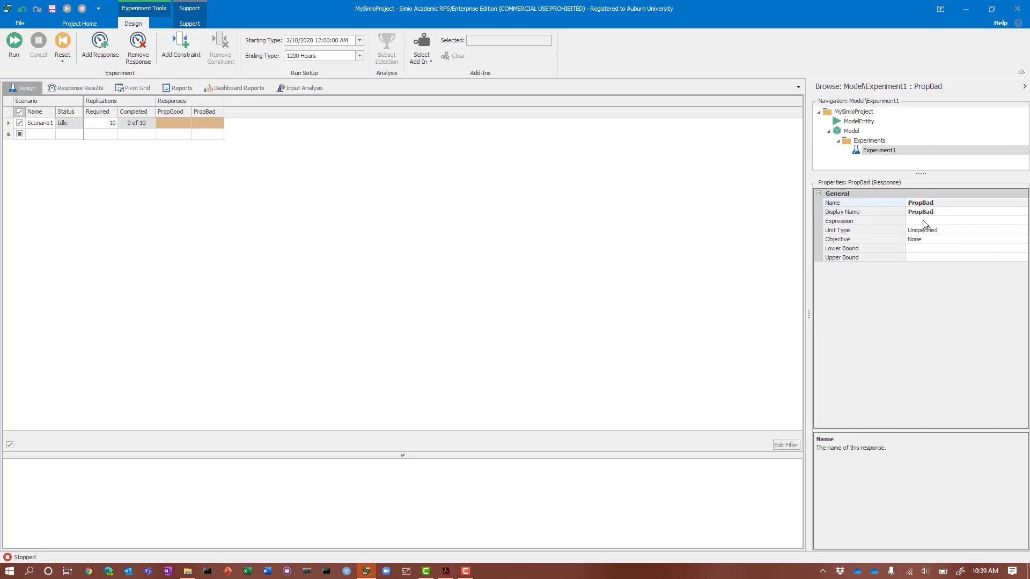
{"action": "left_click", "coordinate": [991, 220]}
{"action": "left_click", "coordinate": [1023, 221]}
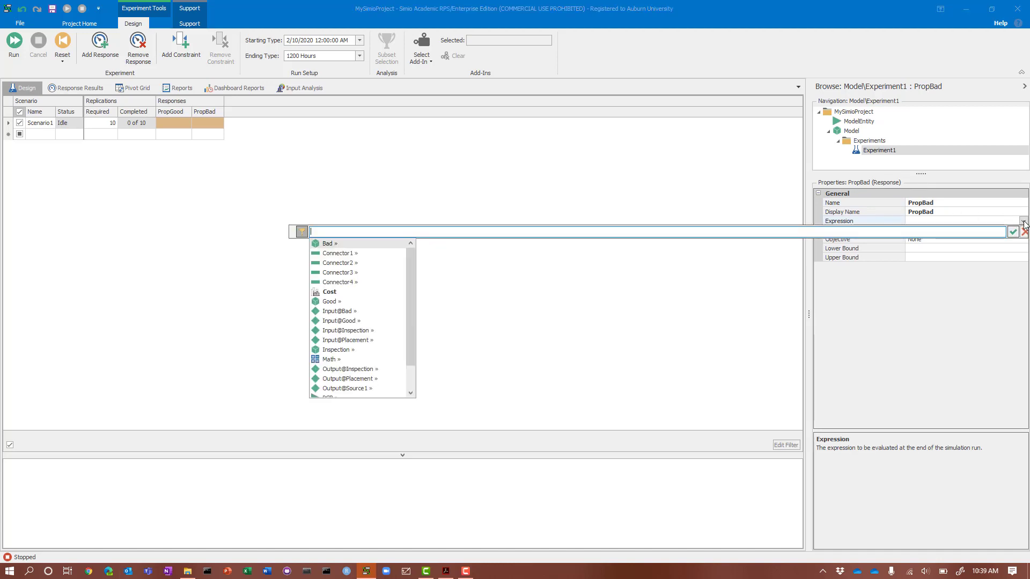
{"action": "type", "text": "Bad.Inp"}
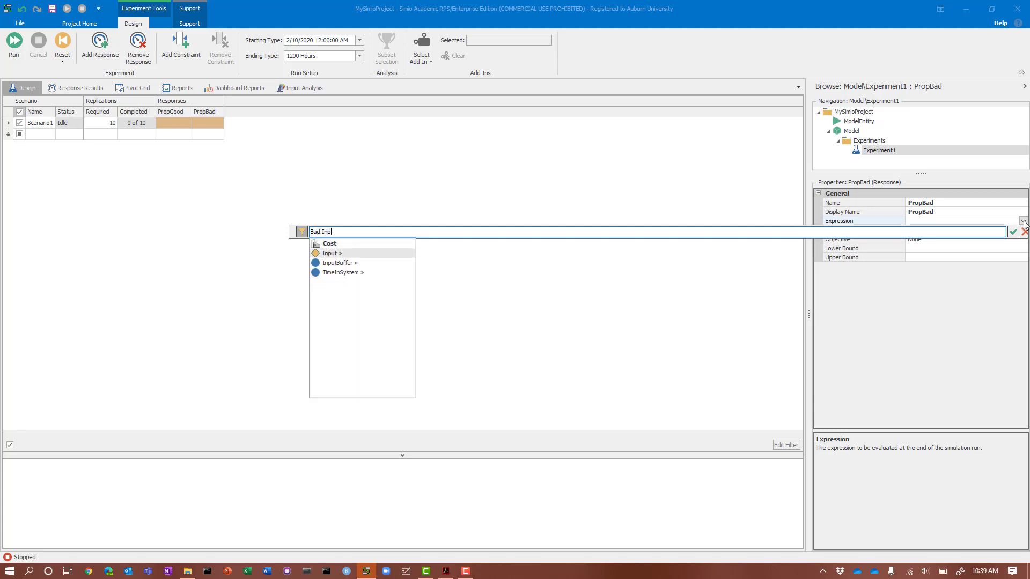
{"action": "type", "text": "utBuffer."}
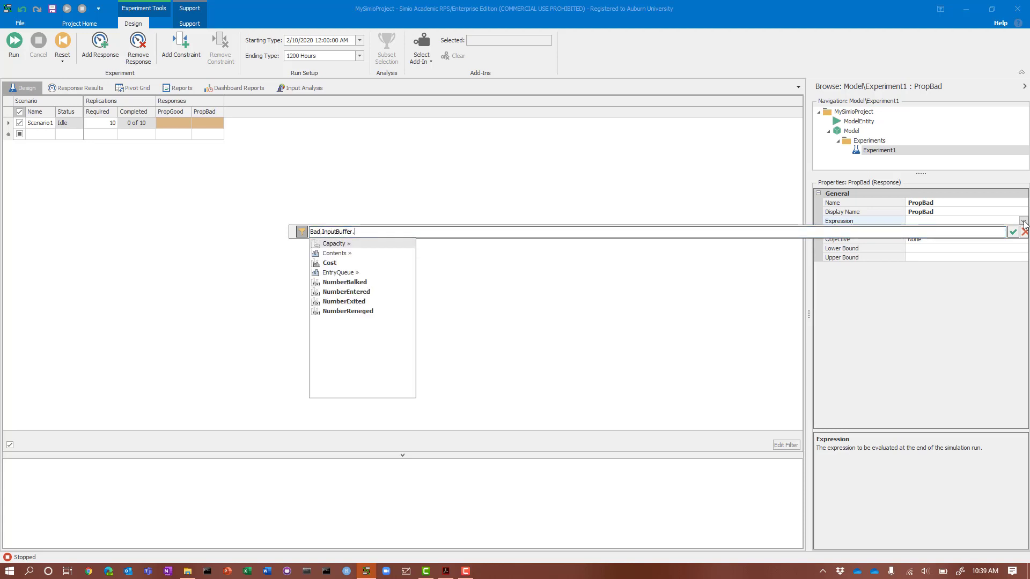
{"action": "double_click", "coordinate": [337, 292]}
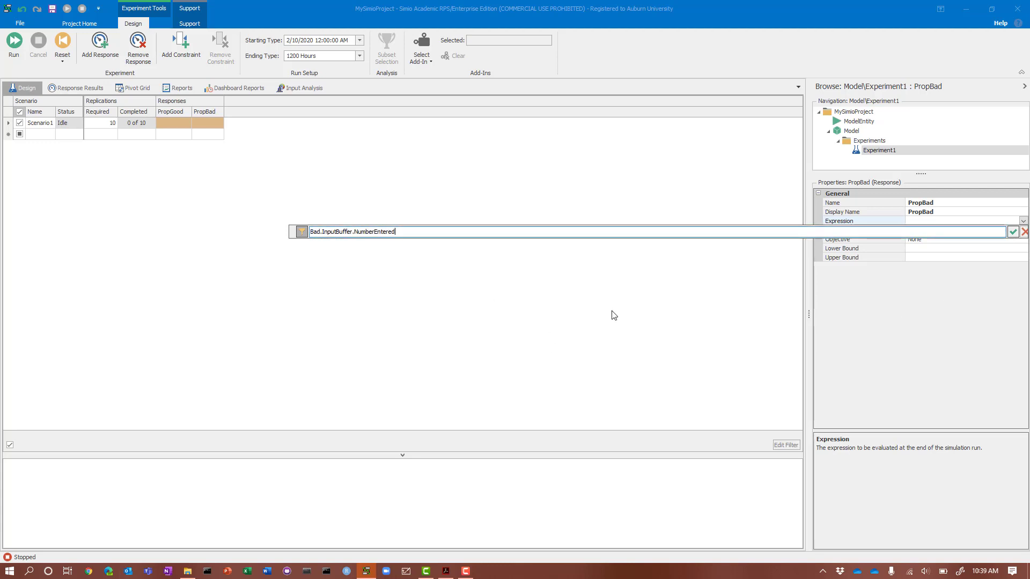
{"action": "left_click", "coordinate": [1013, 232]}
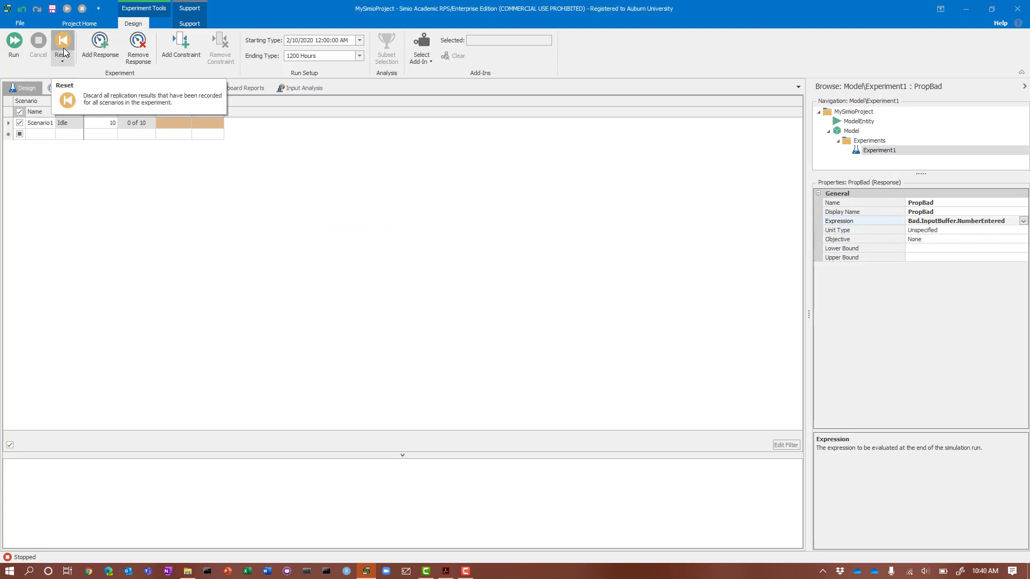
Run the experiment, yielding averages of 11047.8 for PropGood and 971.1 for PropBad.
{"action": "left_click", "coordinate": [21, 44]}
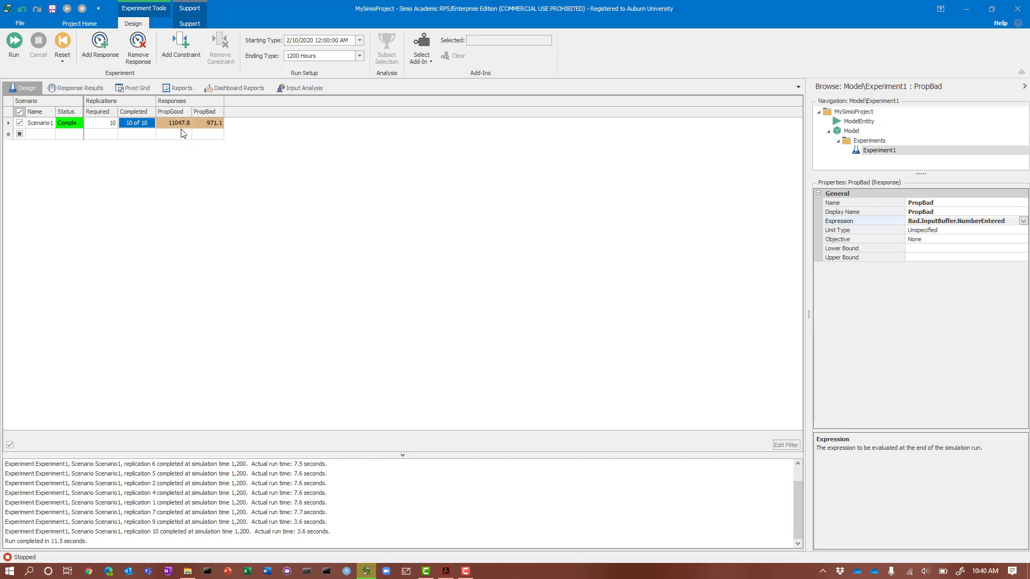
Append /PCB.Population.NumberDestroyed to the PropGood expression.
{"action": "left_click", "coordinate": [179, 114]}
{"action": "left_click", "coordinate": [932, 221]}
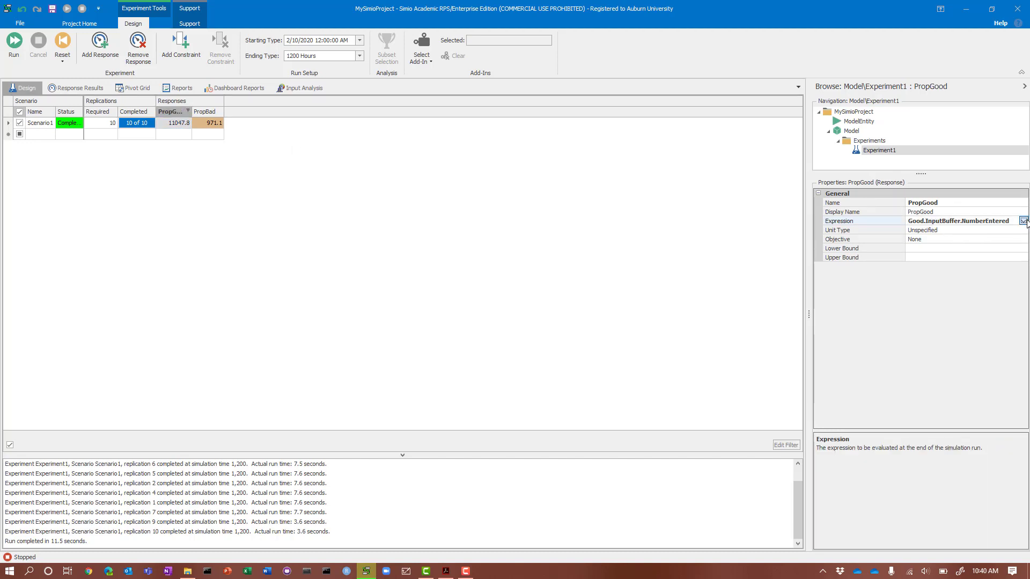
{"action": "left_click", "coordinate": [1023, 221]}
{"action": "left_click", "coordinate": [521, 230]}
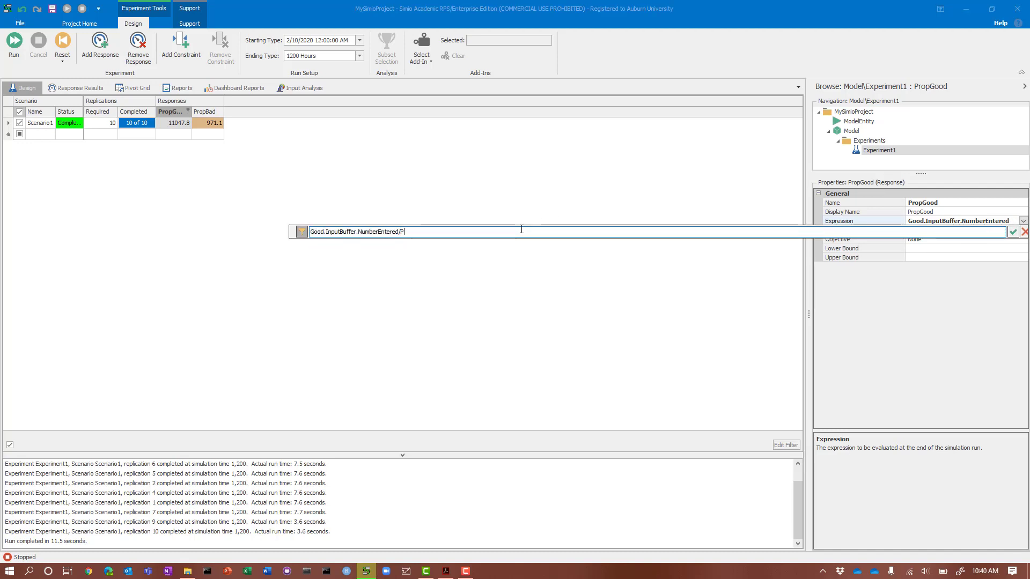
{"action": "type", "text": "/PCB."}
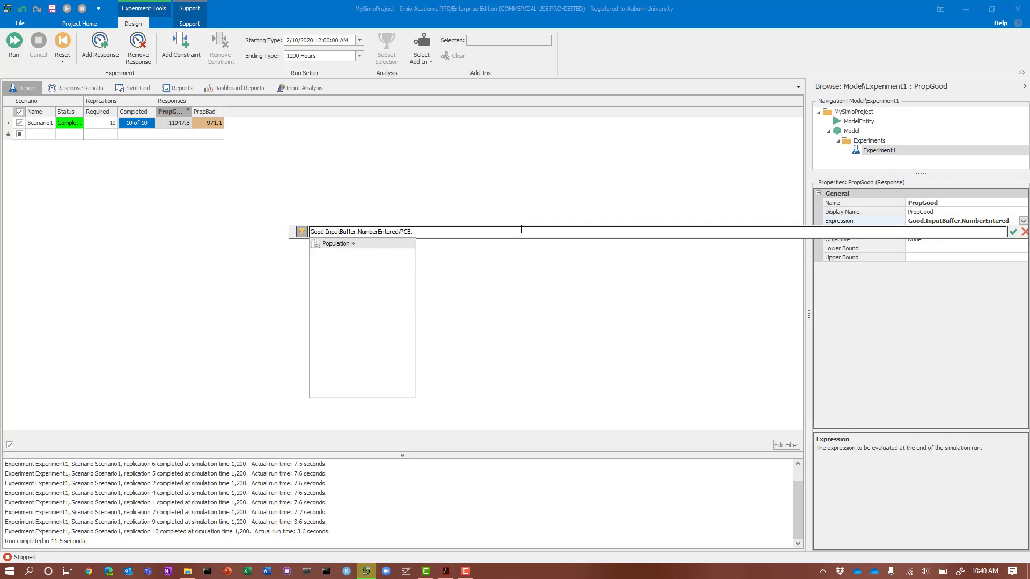
{"action": "type", "text": "Population."}
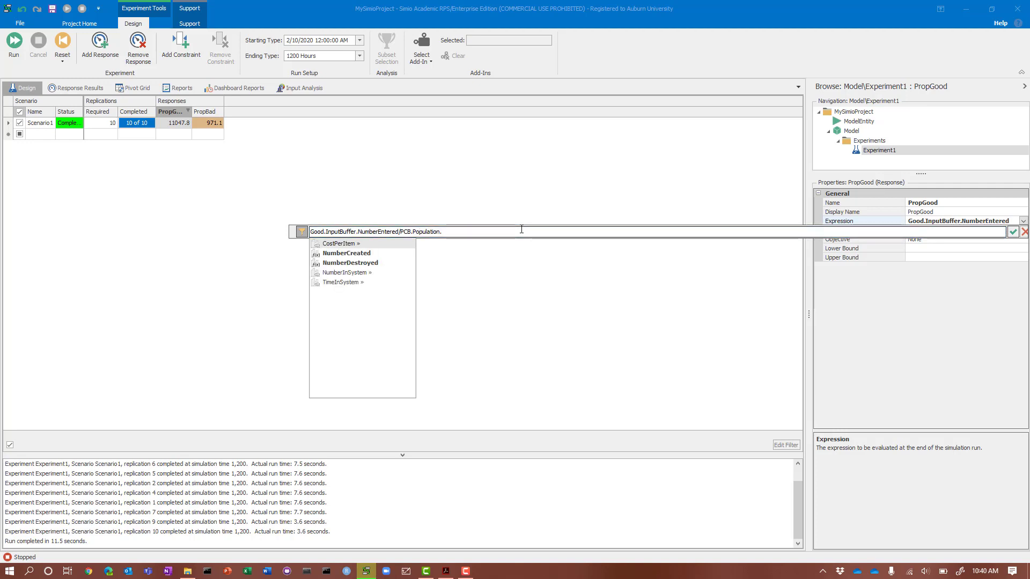
{"action": "double_click", "coordinate": [373, 264]}
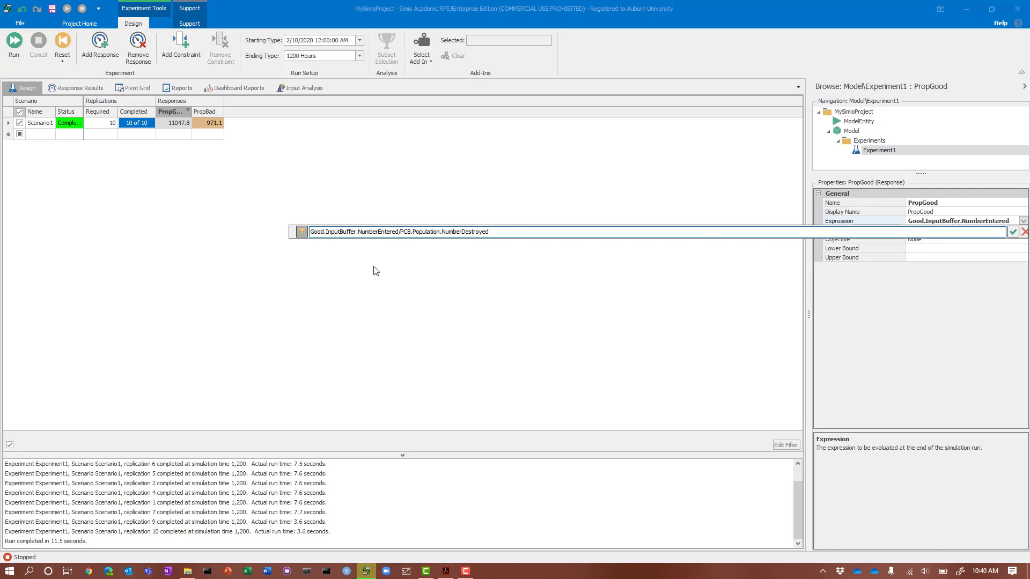
{"action": "left_click_drag", "start_coordinate": [489, 231], "coordinate": [415, 232]}
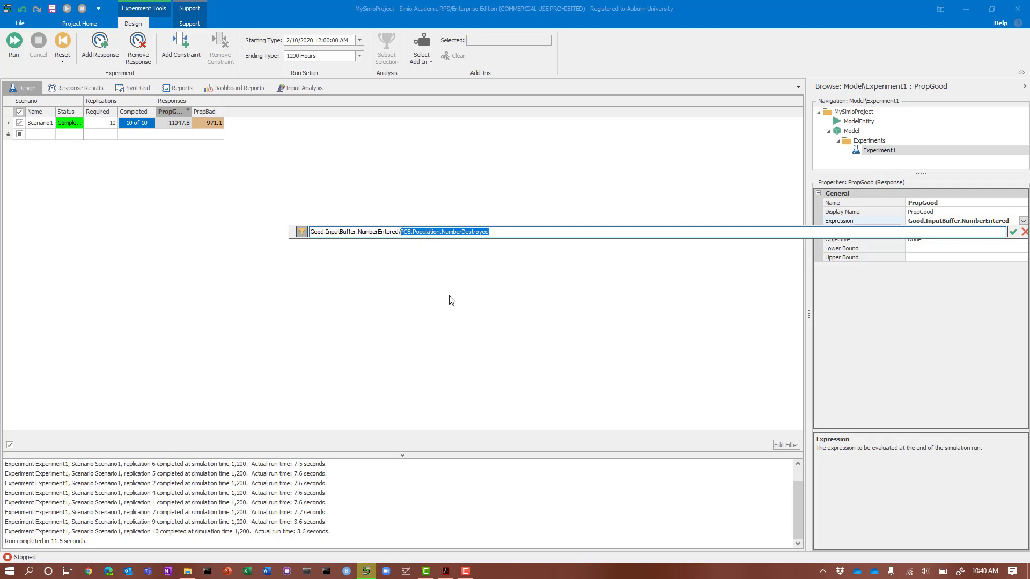
{"action": "left_click", "coordinate": [1013, 231]}
Append the same /PCB.Population.NumberDestroyed divisor to the PropBad expression.
{"action": "left_click", "coordinate": [208, 113]}
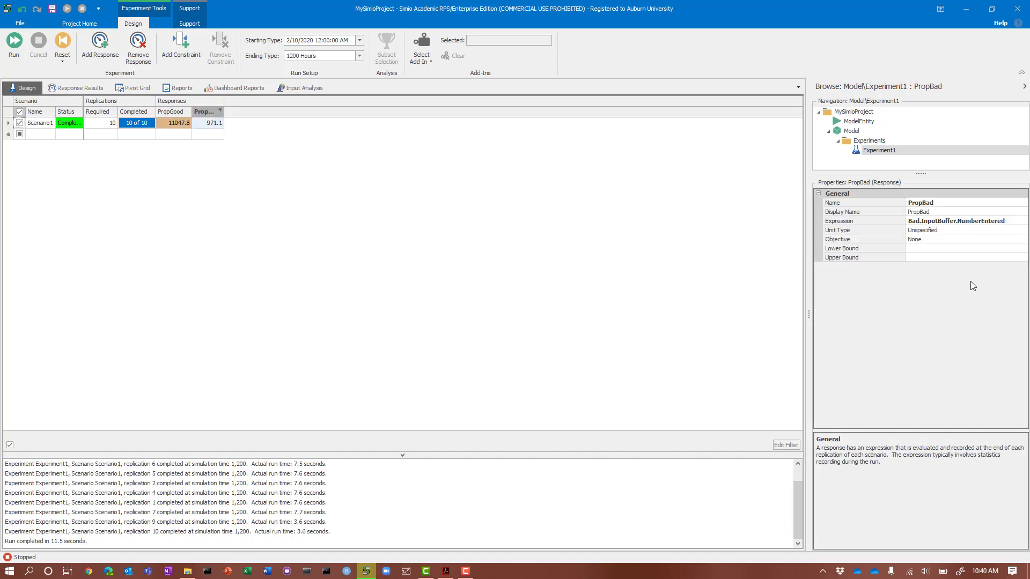
{"action": "left_click", "coordinate": [1017, 219]}
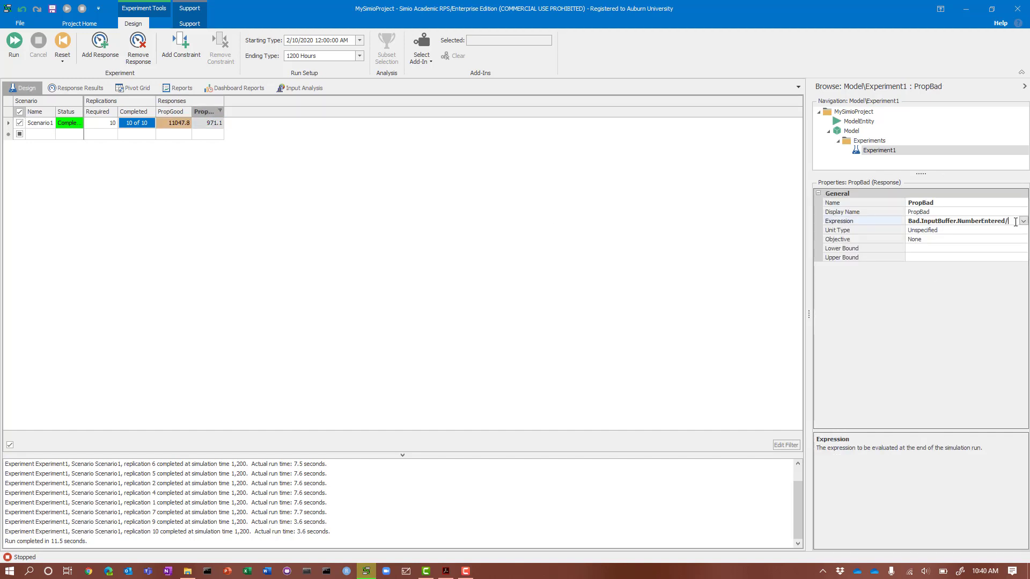
{"action": "type", "text": "/"}
{"action": "type", "text": "PCB.Population.NumberDestroyed"}
Commit the PropBad edit, reset, and rerun to get PropGood 0.9192 and PropBad 0.0807998.
{"action": "left_click", "coordinate": [657, 243]}
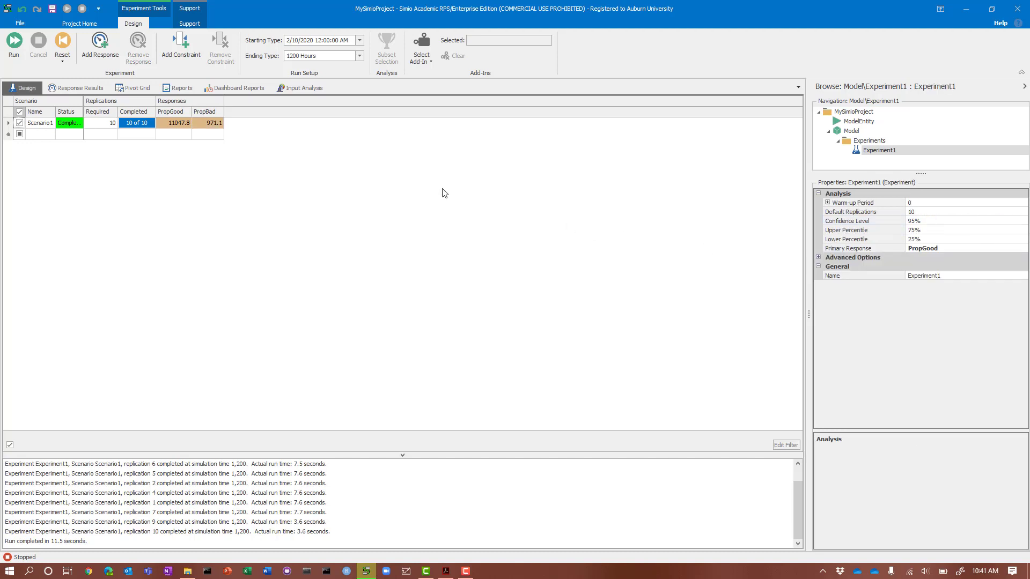
{"action": "left_click", "coordinate": [61, 41]}
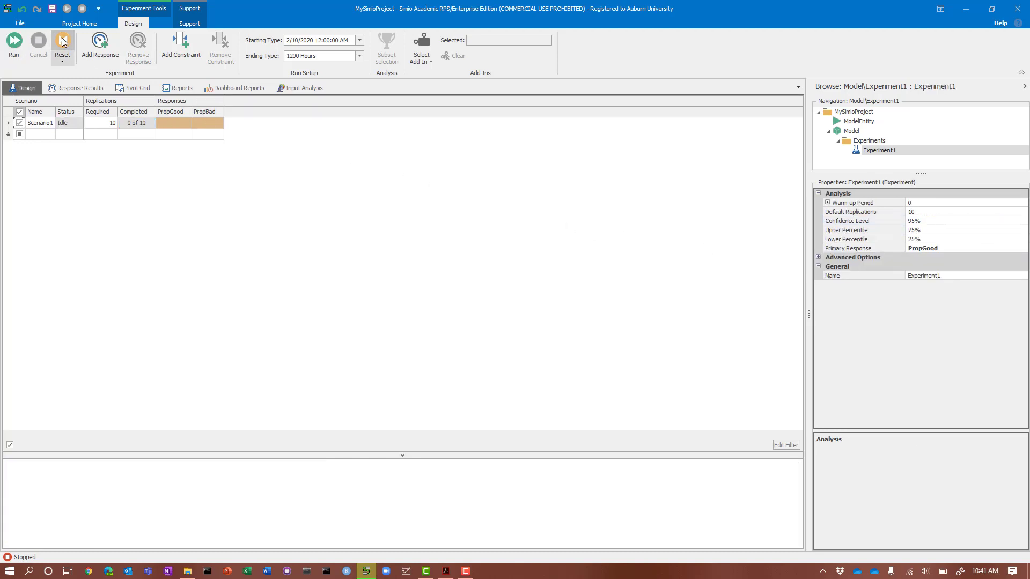
{"action": "left_click", "coordinate": [14, 44]}
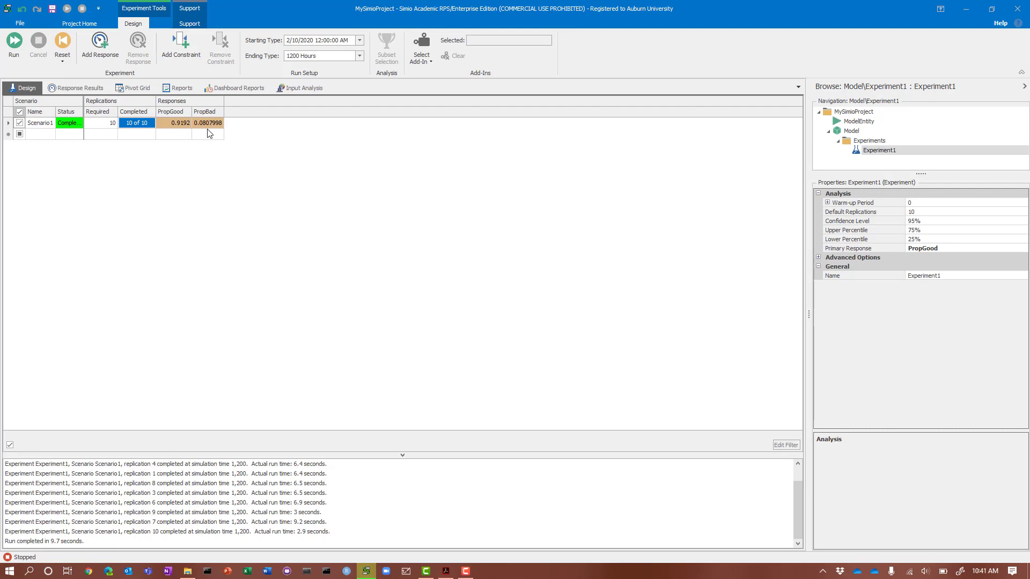
Check the PropGood box plot, then return from Experiment1 to the PCB model's Facility layout.
{"action": "left_click", "coordinate": [78, 88]}
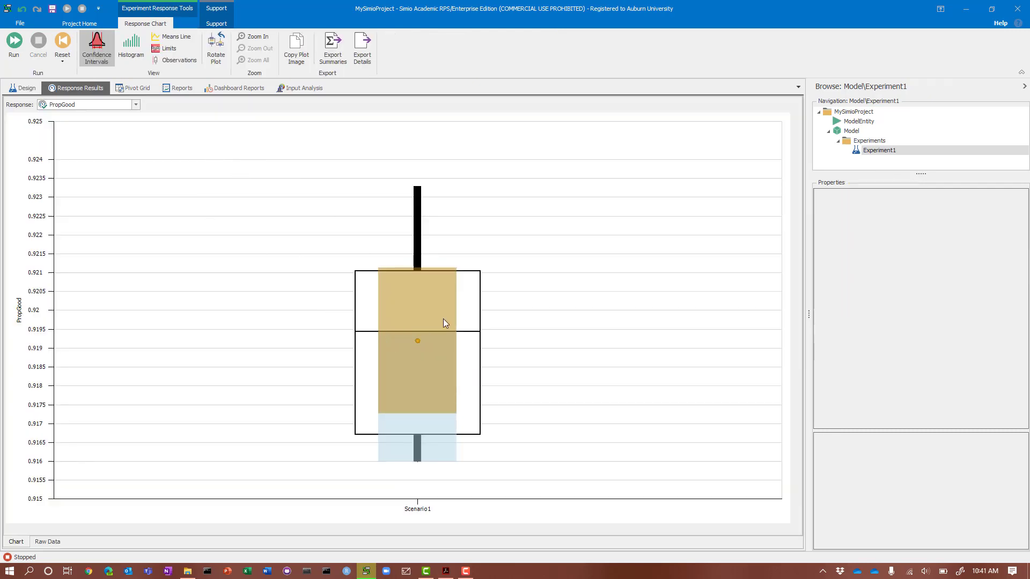
{"action": "left_click", "coordinate": [9, 89]}
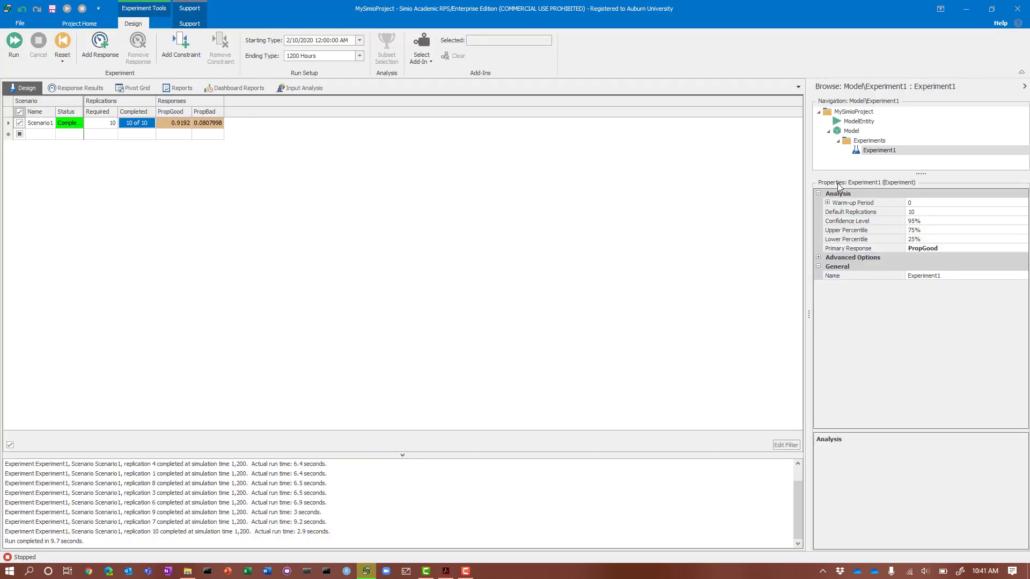
{"action": "double_click", "coordinate": [851, 131]}
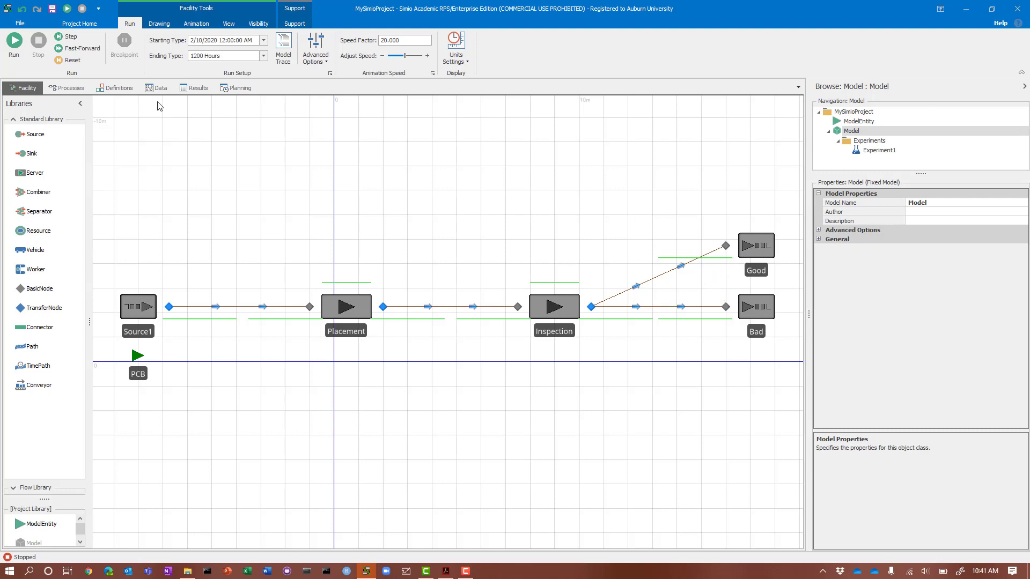
{"action": "left_click", "coordinate": [879, 151]}
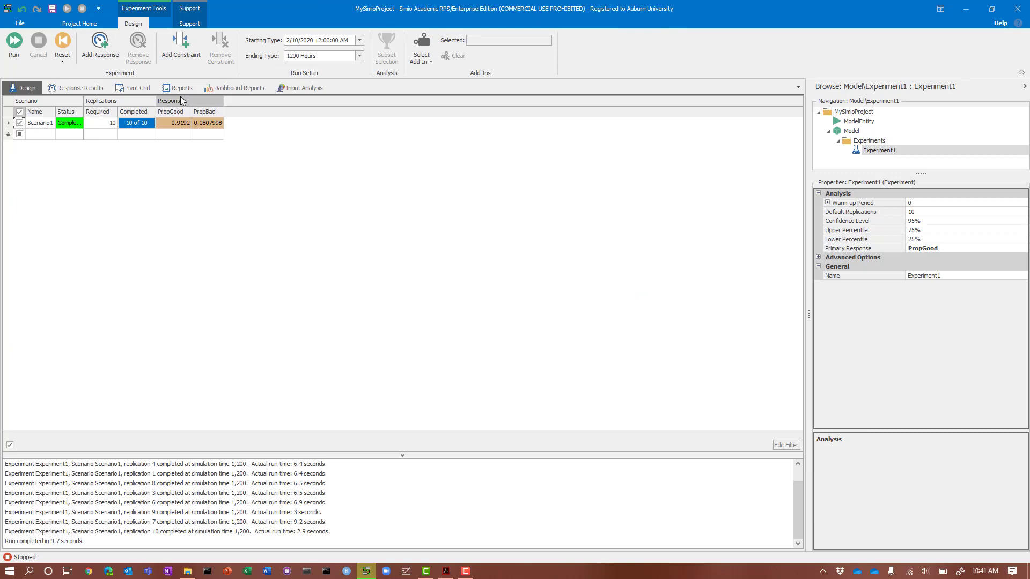
{"action": "left_click", "coordinate": [852, 132]}
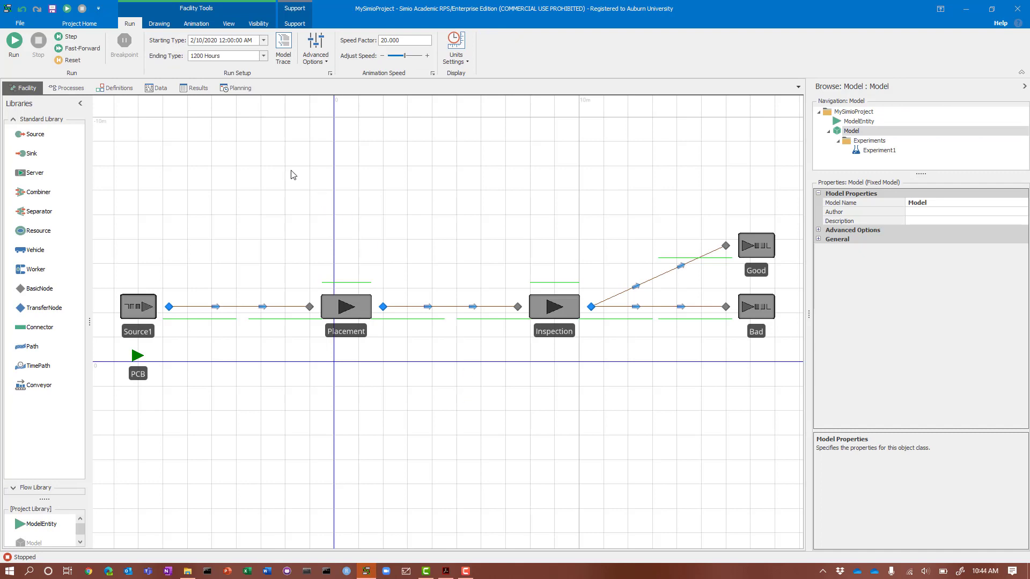
Save the project under the new name Model51.spfx in C:\tmp using Save As.
{"action": "left_click", "coordinate": [23, 23]}
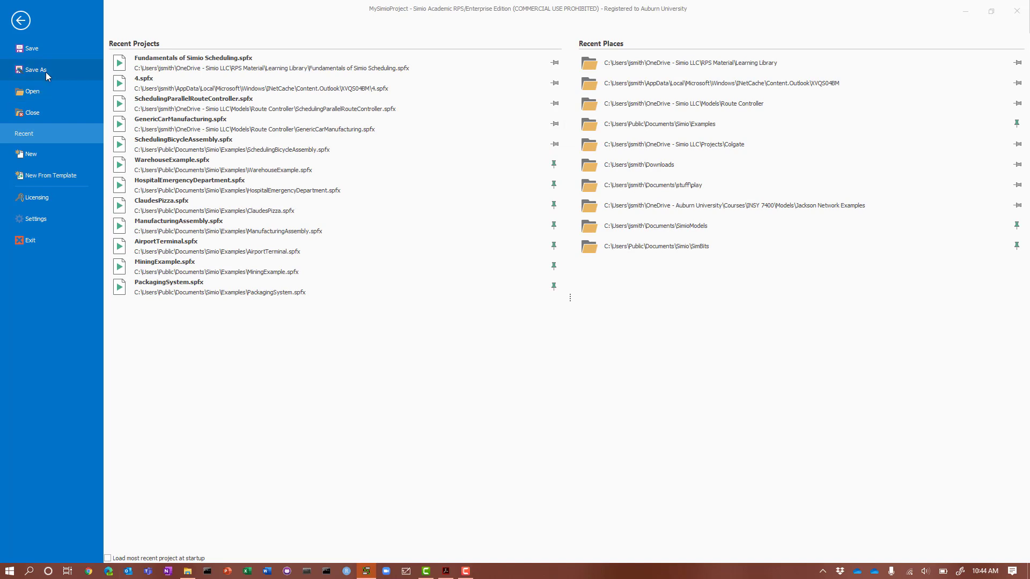
{"action": "left_click", "coordinate": [46, 72]}
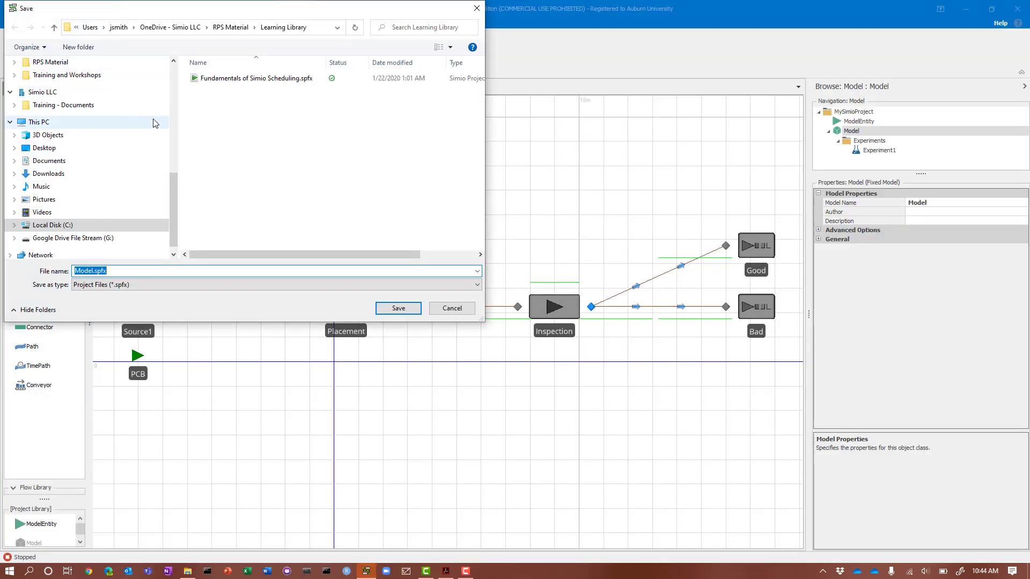
{"action": "scroll", "coordinate": [173, 195], "scroll_direction": "down", "scroll_amount": 1}
{"action": "left_click", "coordinate": [70, 217]}
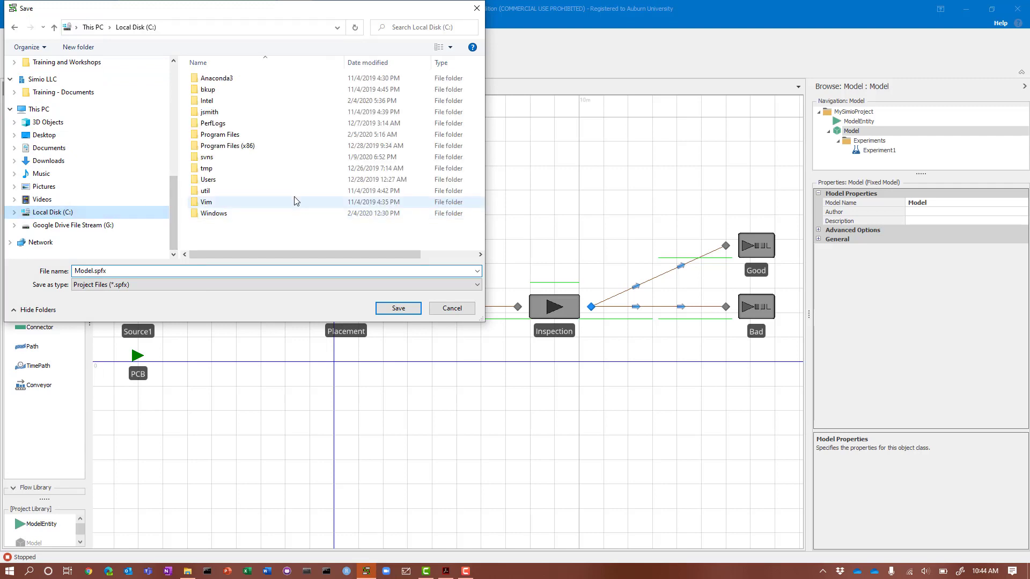
{"action": "double_click", "coordinate": [207, 169]}
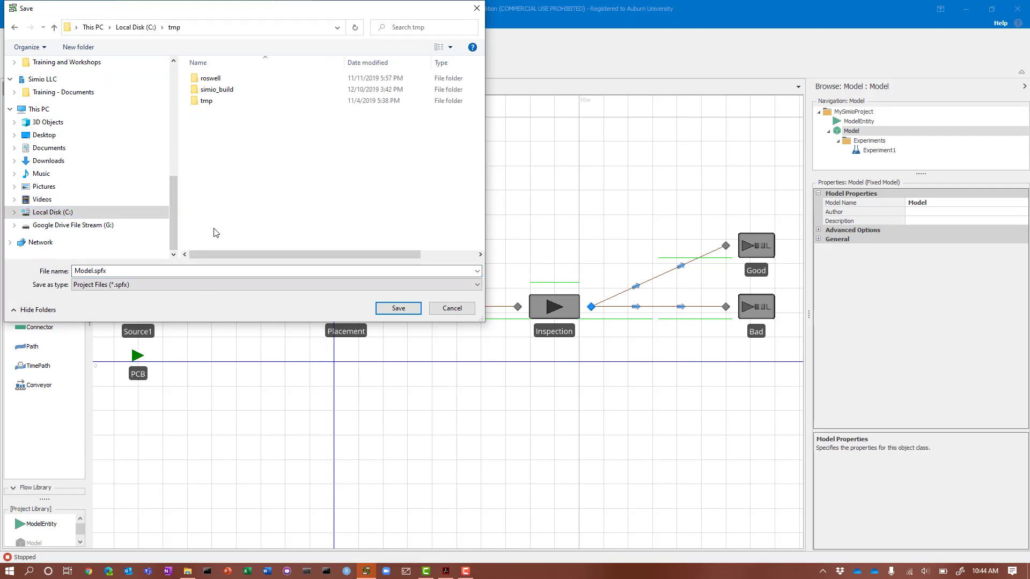
{"action": "triple_click", "coordinate": [201, 271]}
{"action": "type", "text": "Model"}
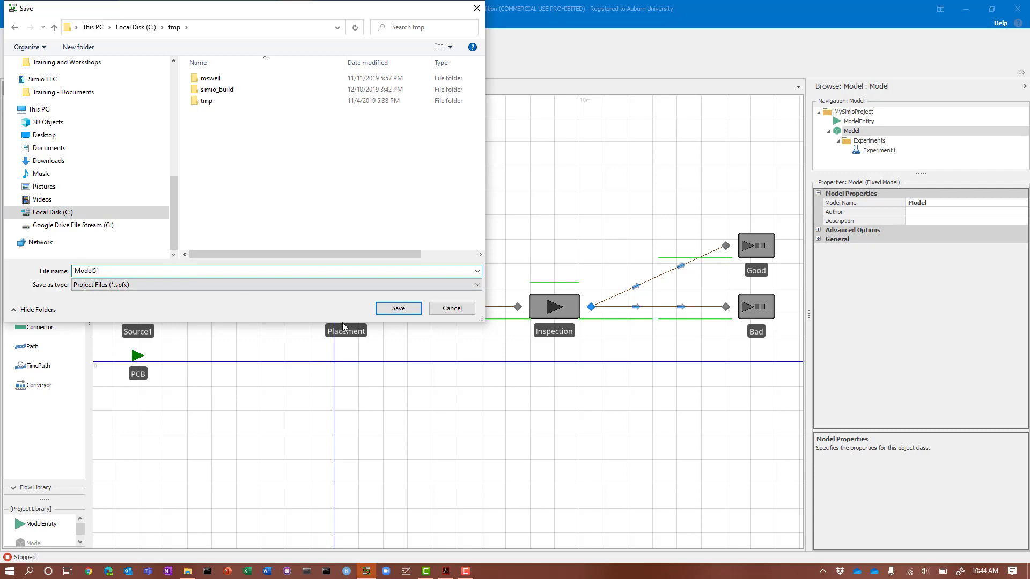
{"action": "left_click", "coordinate": [413, 308]}
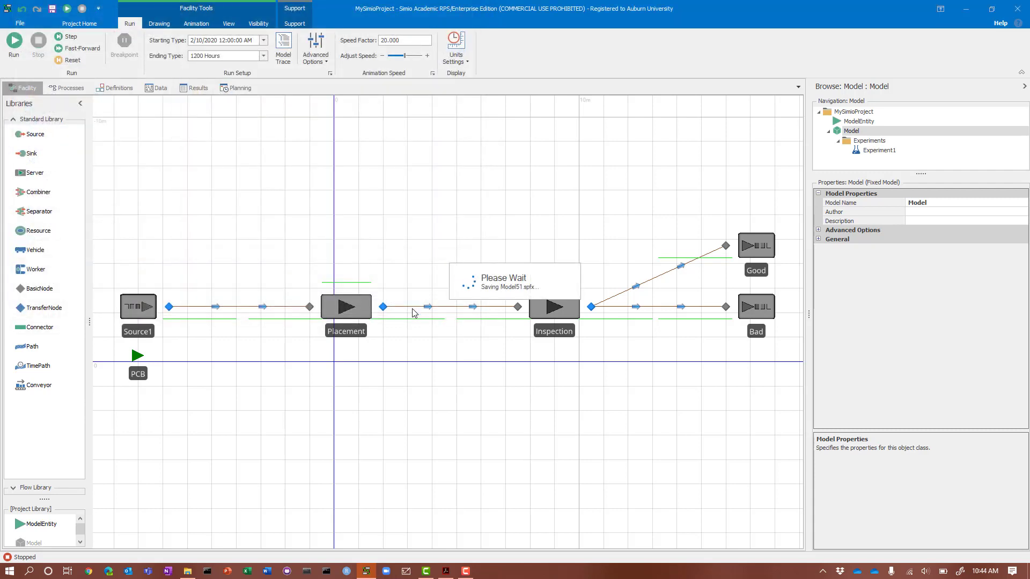